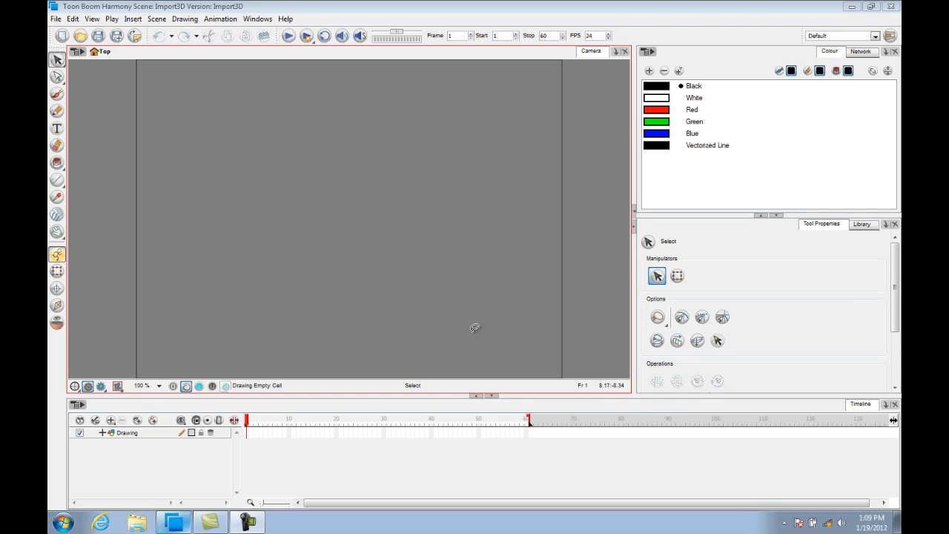
Start a 3D model import and browse to the PirateShip13-1.osb file in the 3D-Ship folder.
left_click(57, 20)
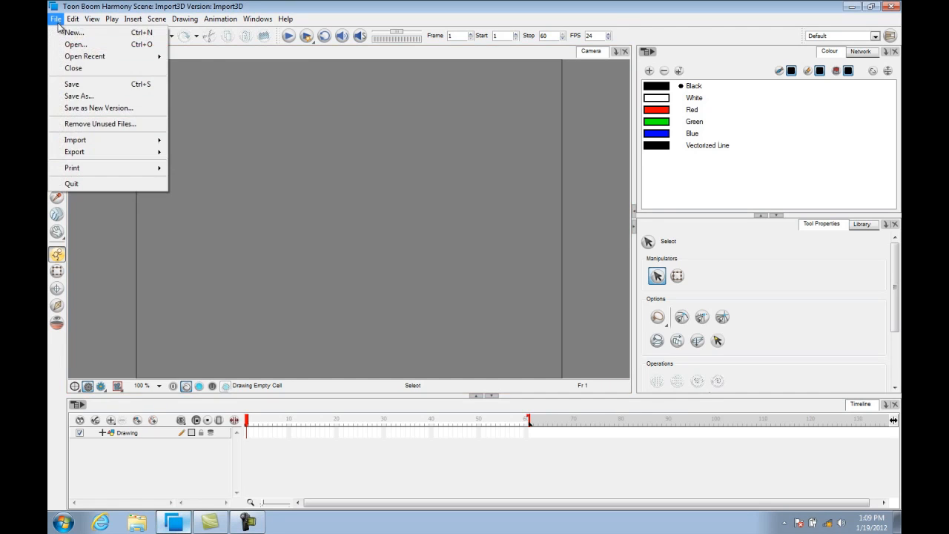
mouse_move(77, 143)
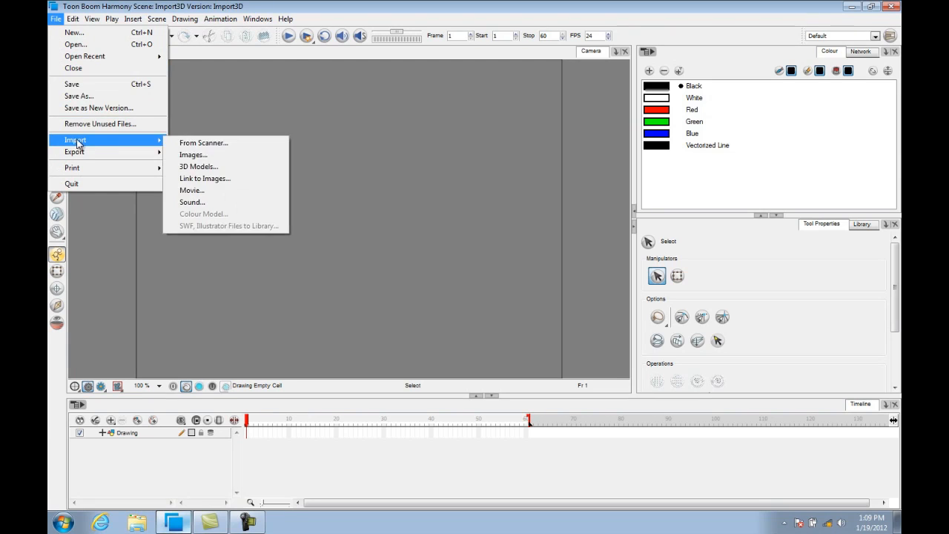
left_click(261, 171)
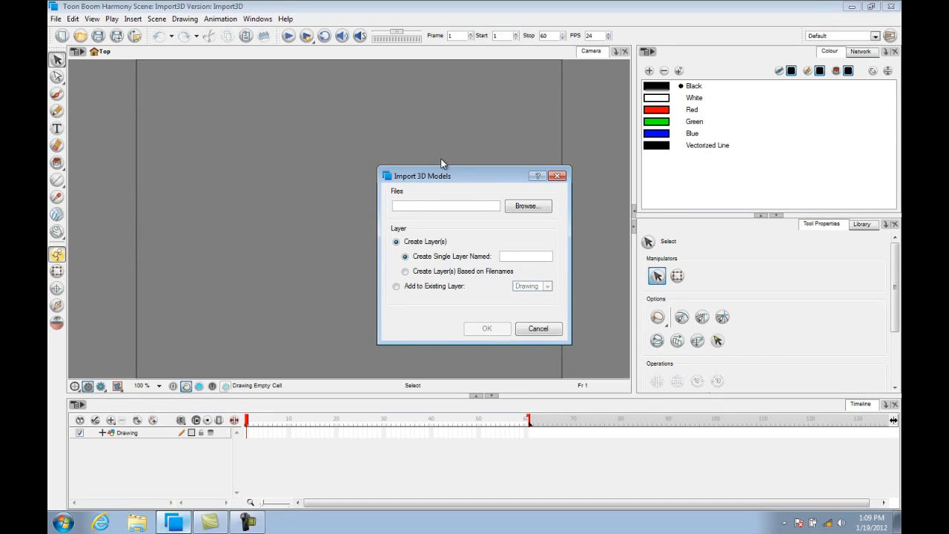
left_click(529, 206)
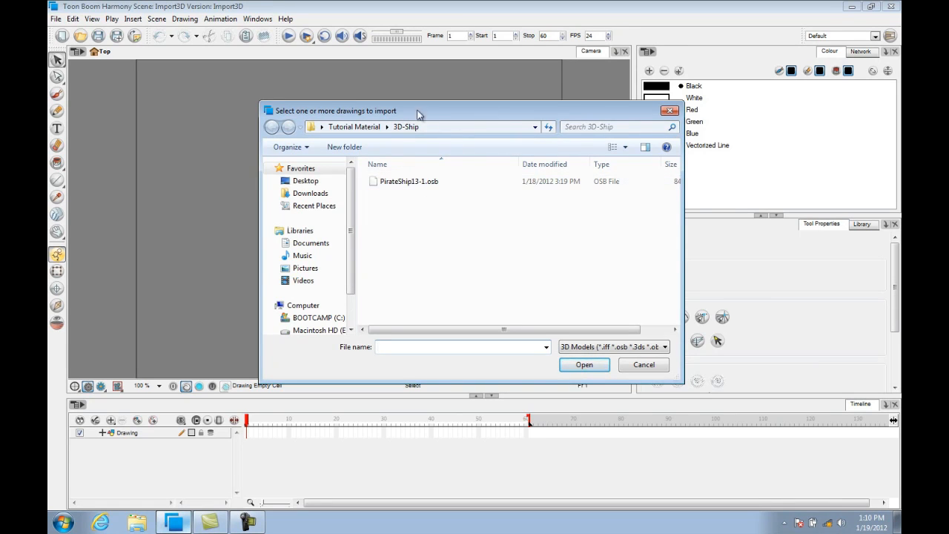
left_click(428, 184)
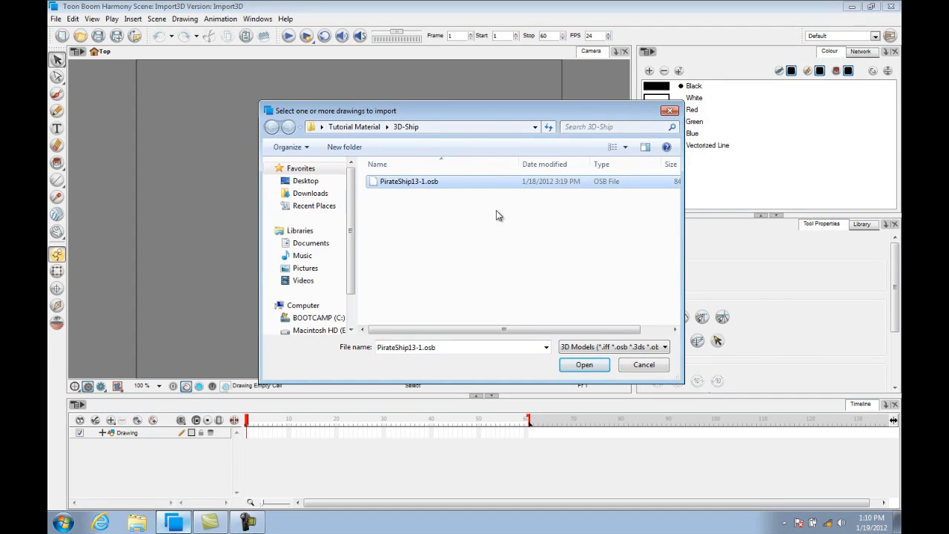
left_click(580, 368)
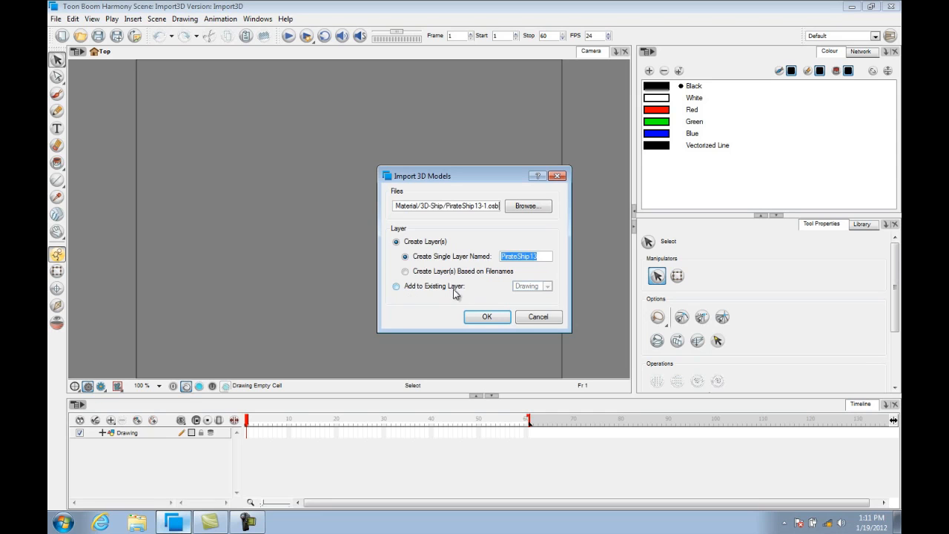
left_click(396, 288)
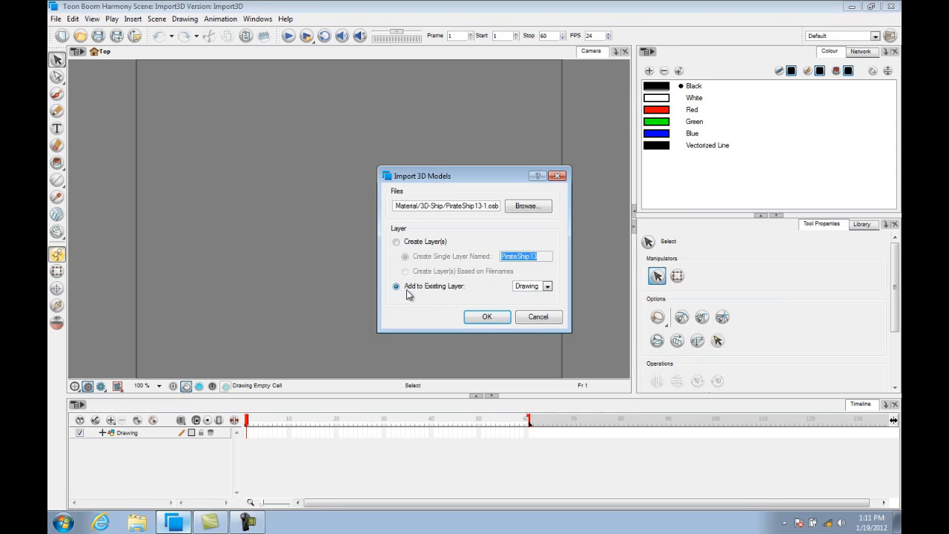
left_click(548, 287)
left_click(545, 300)
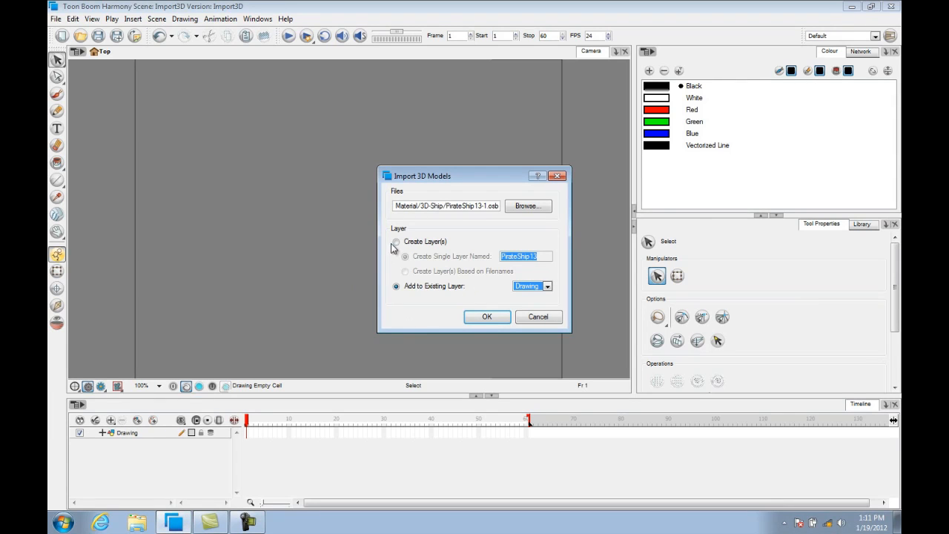
Import the ship model into a new single layer named PirateShip13.
left_click(396, 242)
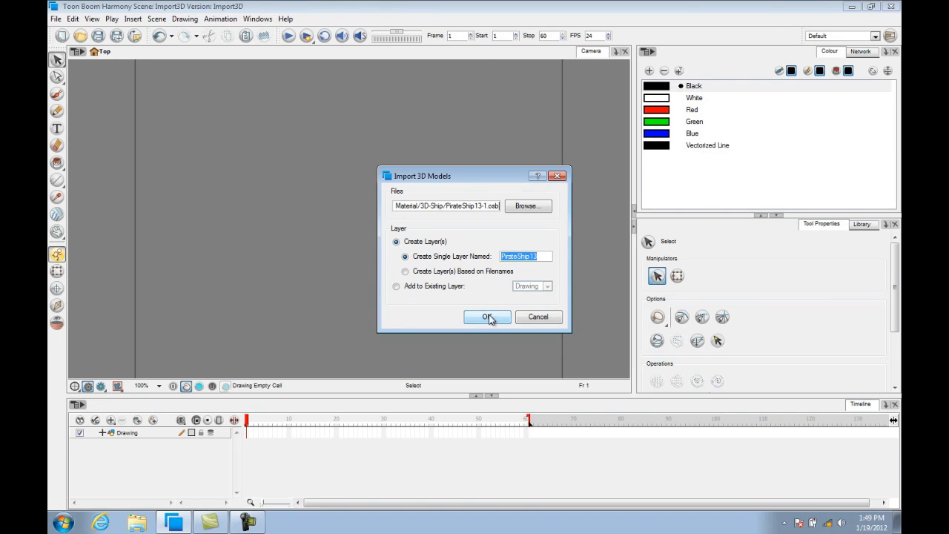
left_click(487, 317)
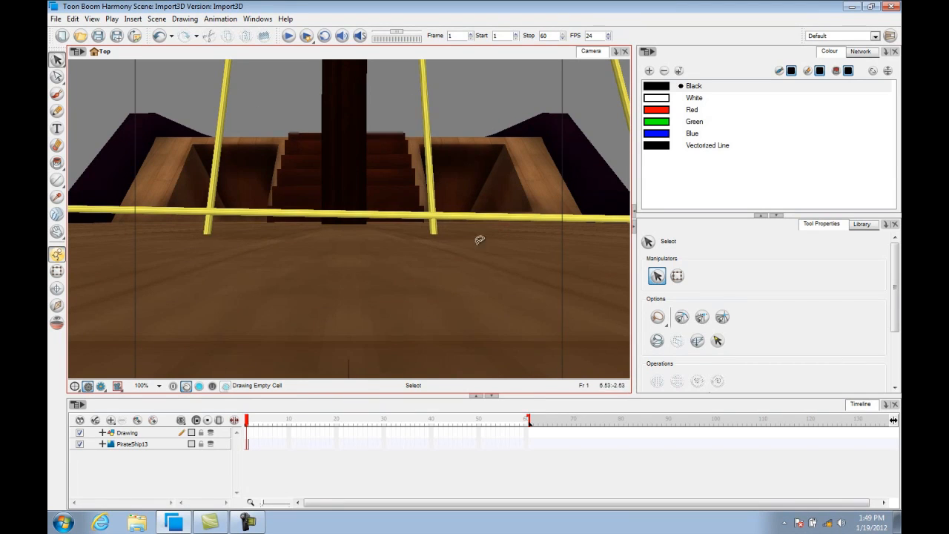
Open a Perspective view and zoom out and orbit it to see the whole ship model.
left_click(616, 53)
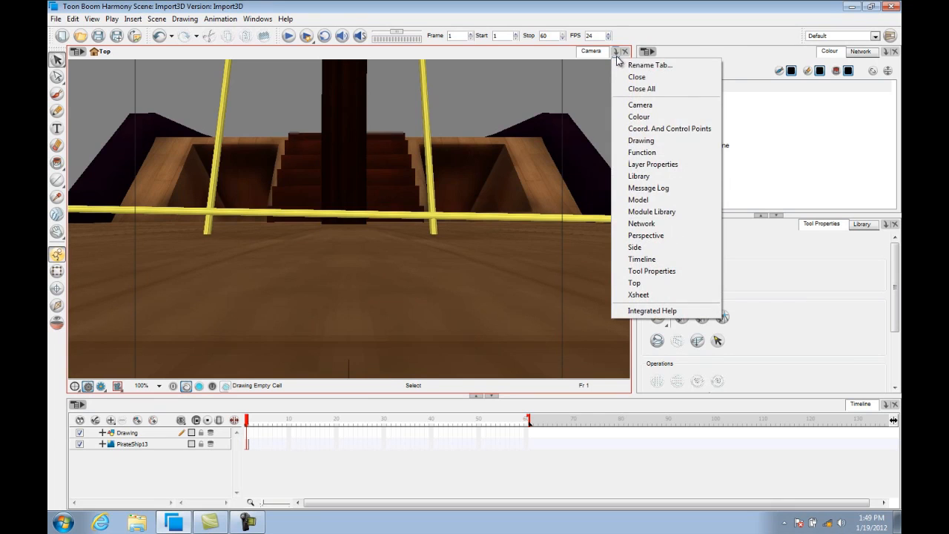
left_click(621, 236)
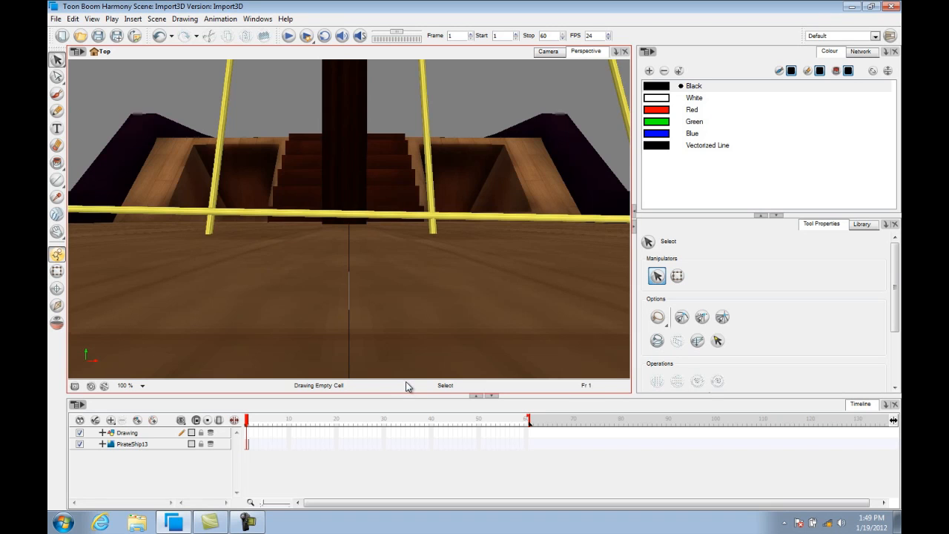
key("1")
key("1")
key("1")
key("1")
key("1")
key("1")
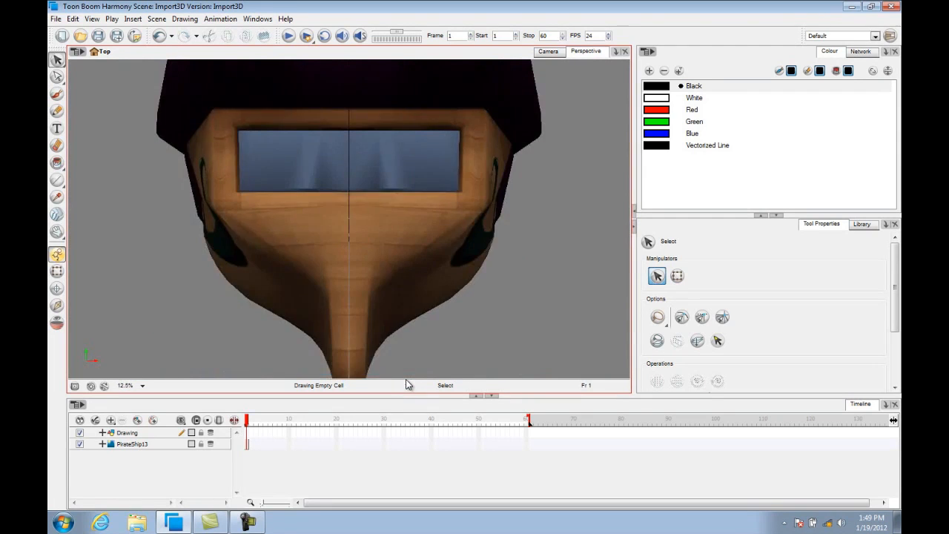
key("1")
key("ctrl+alt")
left_click_drag(464, 218, 398, 218)
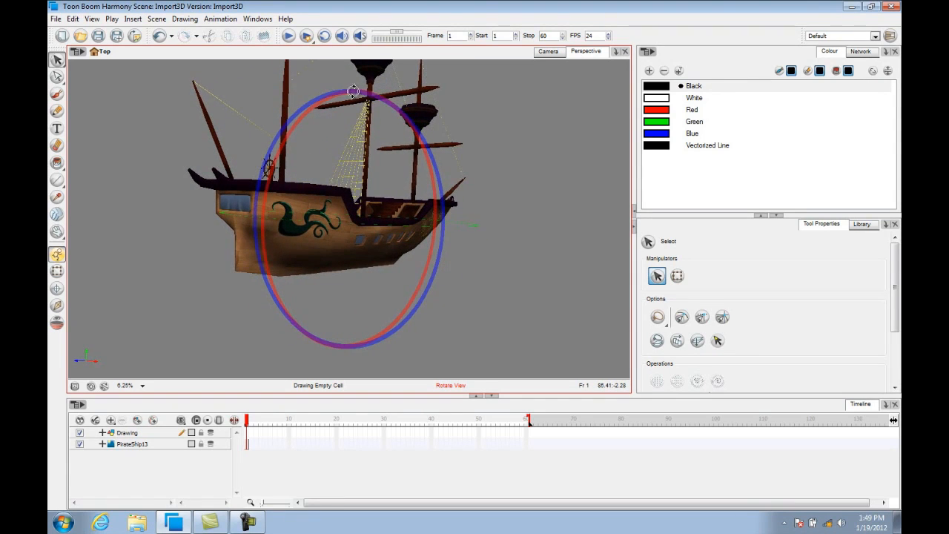
left_click_drag(353, 91, 356, 96)
key("space")
left_click_drag(483, 201, 397, 271)
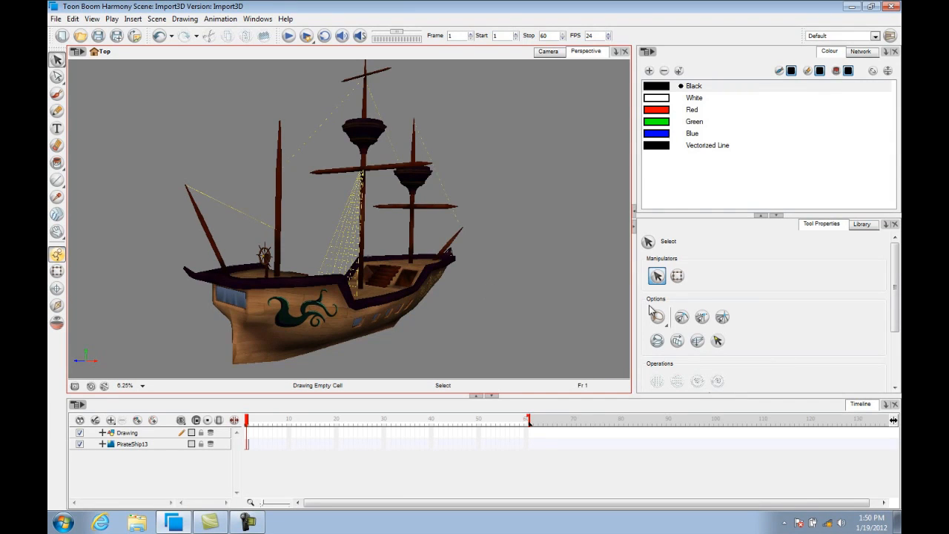
Show the Network view and move the PirateShip13 node above the Composite node.
left_click(861, 54)
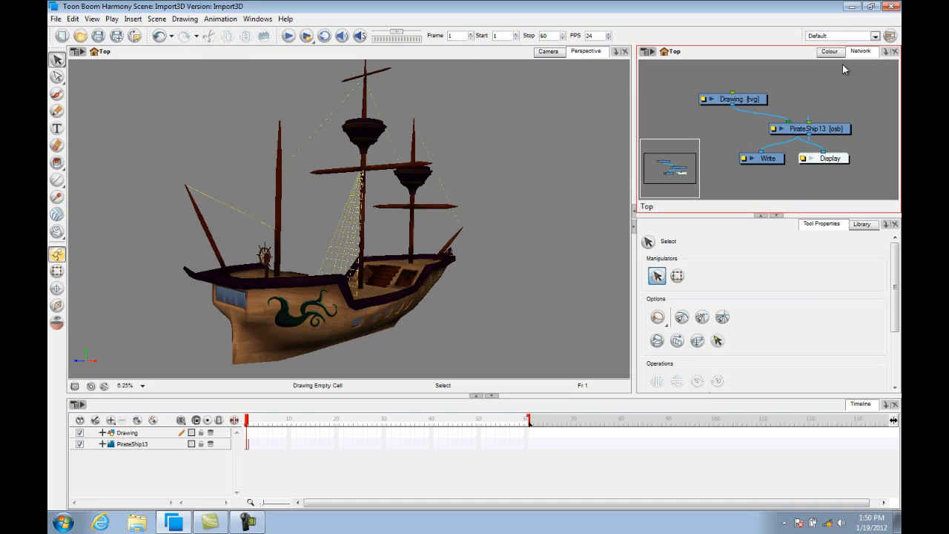
left_click(826, 135)
left_click_drag(831, 135, 860, 104)
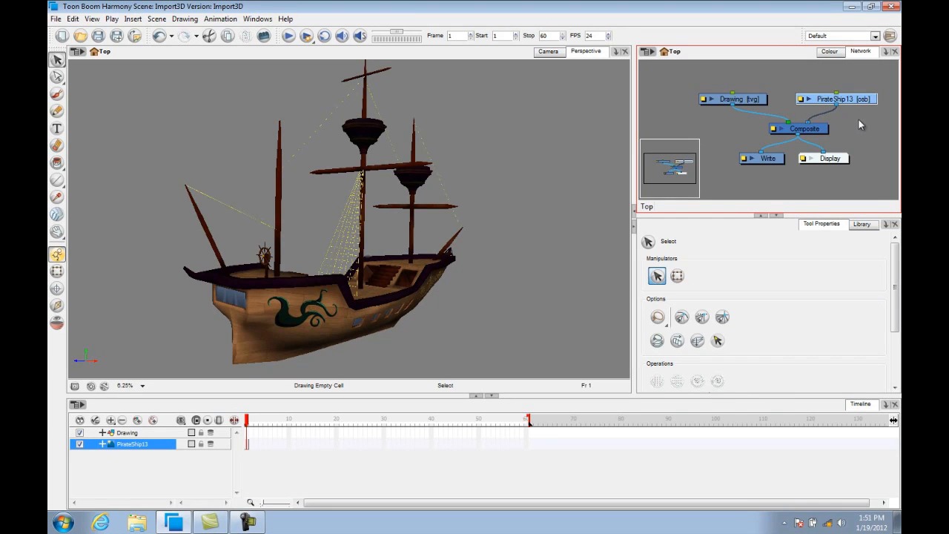
Open the Module Library and add a Peg module connected above the PirateShip13 node.
left_click(885, 225)
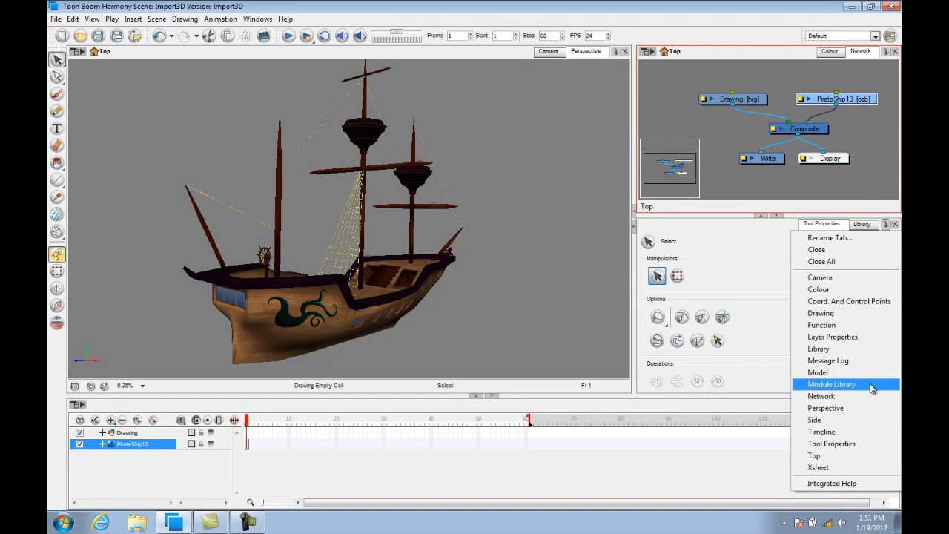
left_click(832, 384)
left_click(799, 337)
left_click_drag(800, 335, 838, 97)
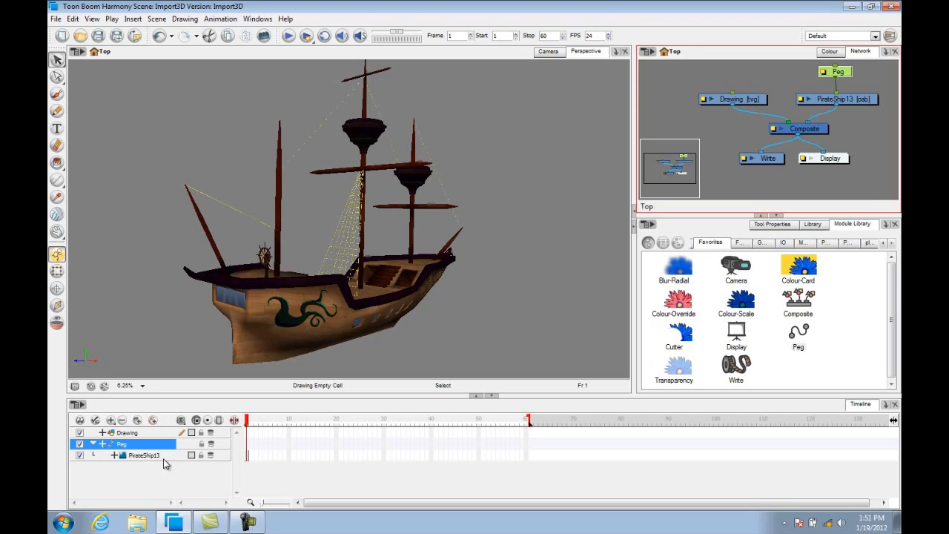
Enable 3D in the PirateShip13 node's layer properties.
left_click(800, 99)
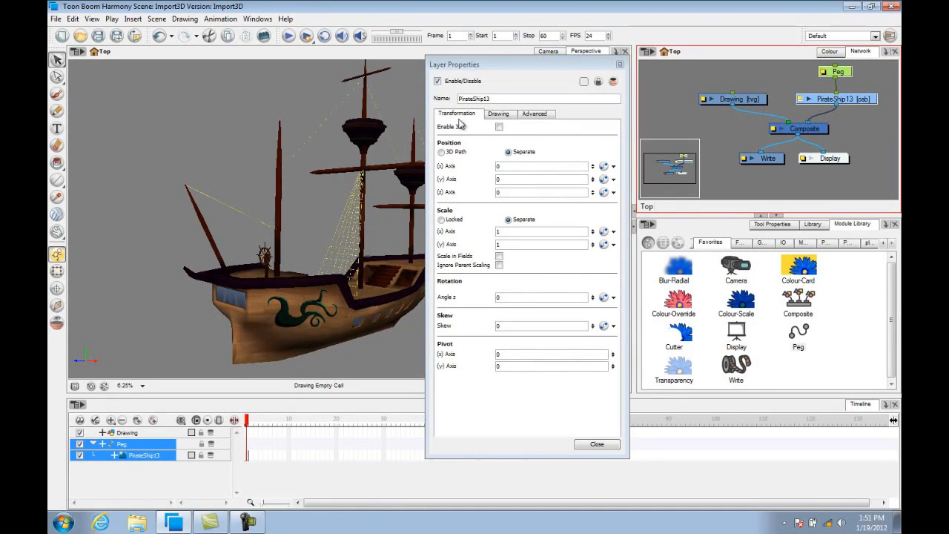
left_click(500, 127)
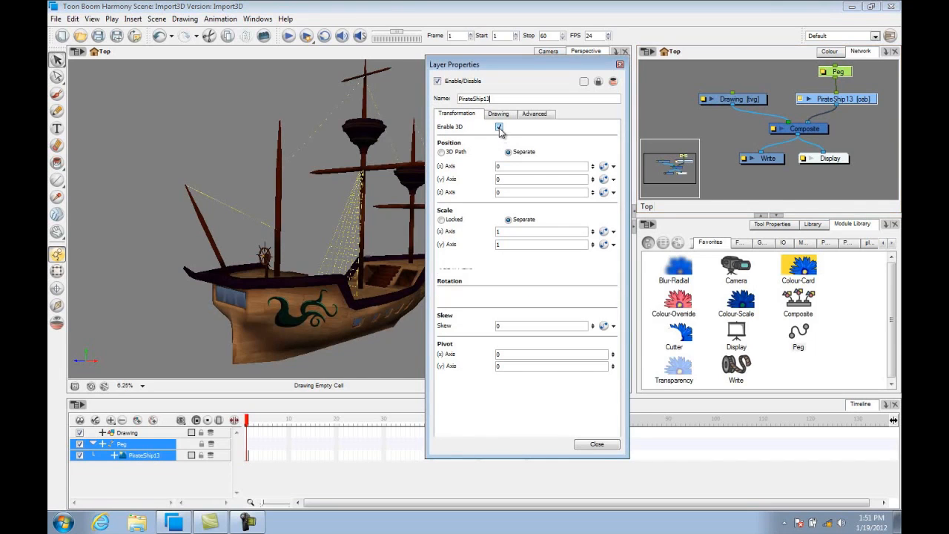
left_click(597, 465)
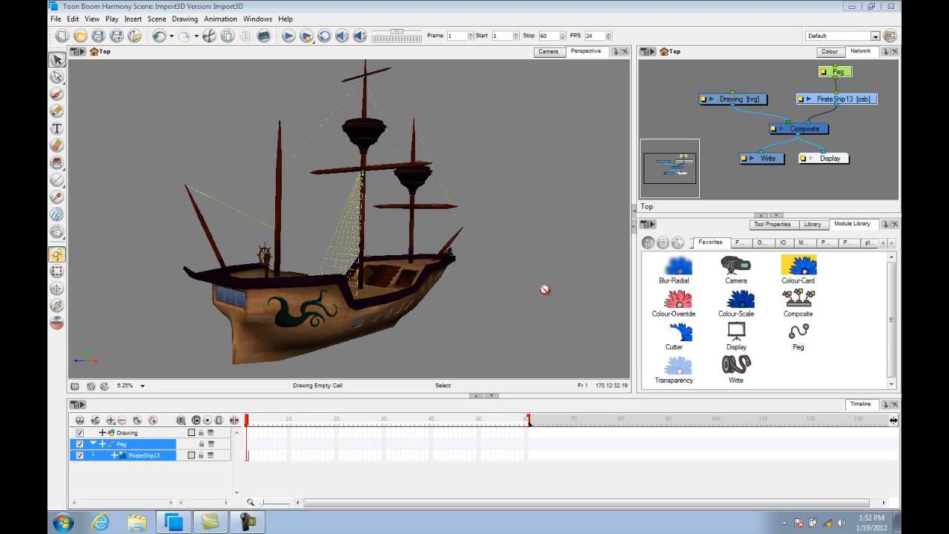
Show the Advanced Animation toolbar.
left_click(255, 22)
mouse_move(253, 68)
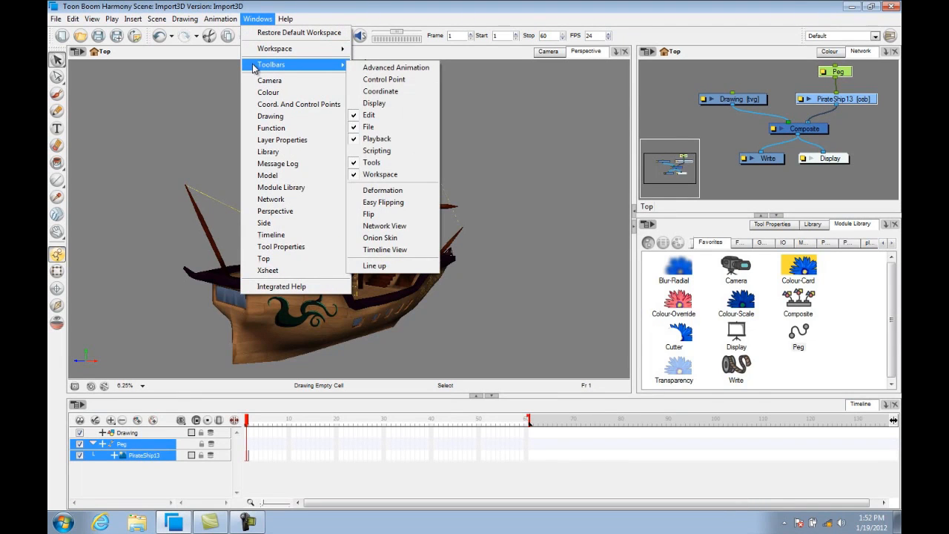
left_click(434, 70)
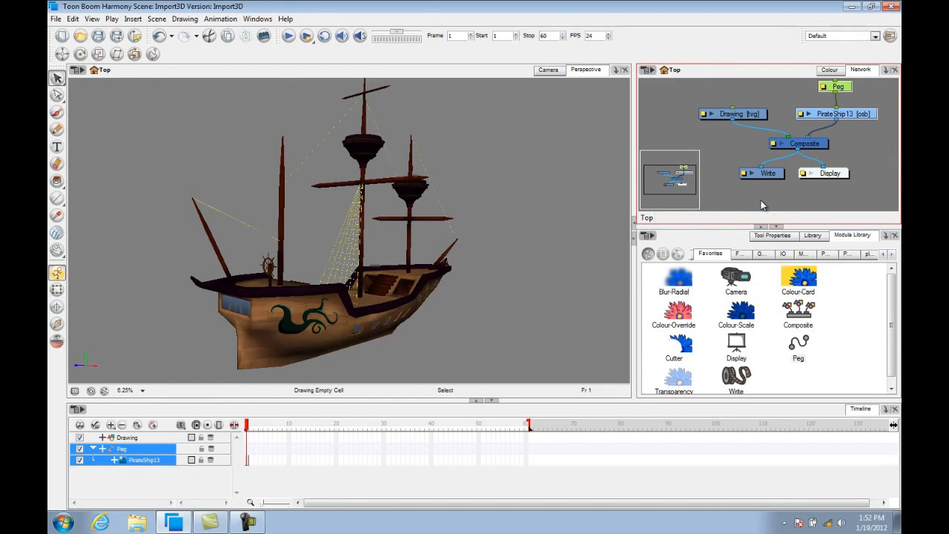
Add Side and Top views in a new central panel between the Perspective and Network views.
left_click(887, 69)
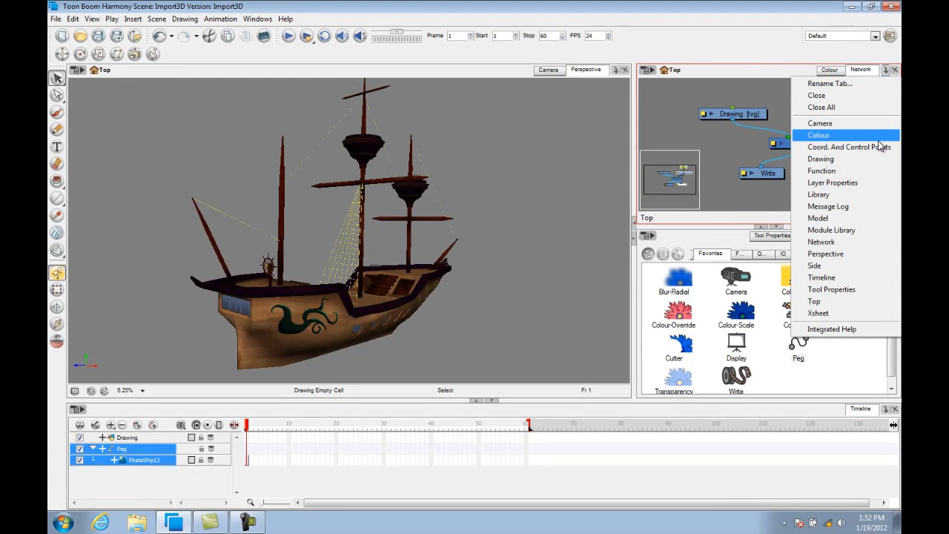
left_click(852, 266)
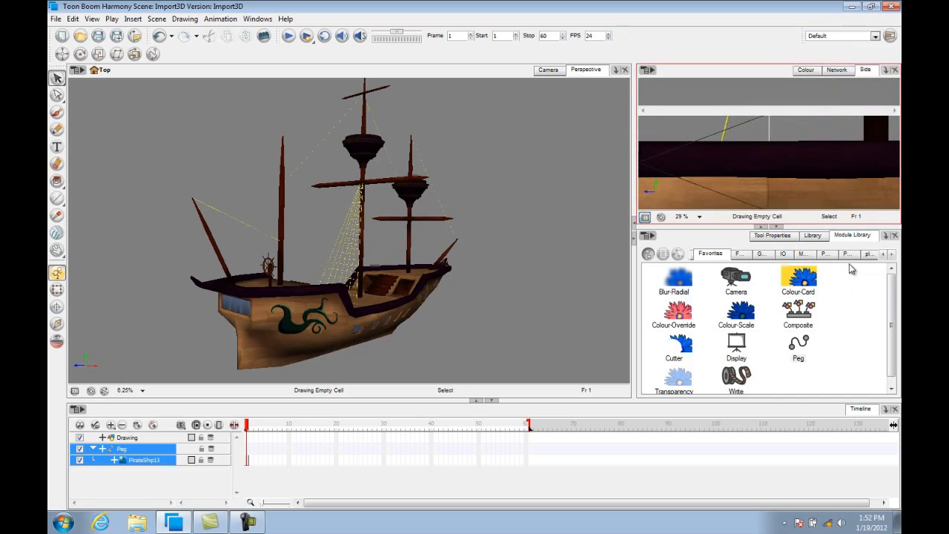
left_click_drag(873, 69, 634, 80)
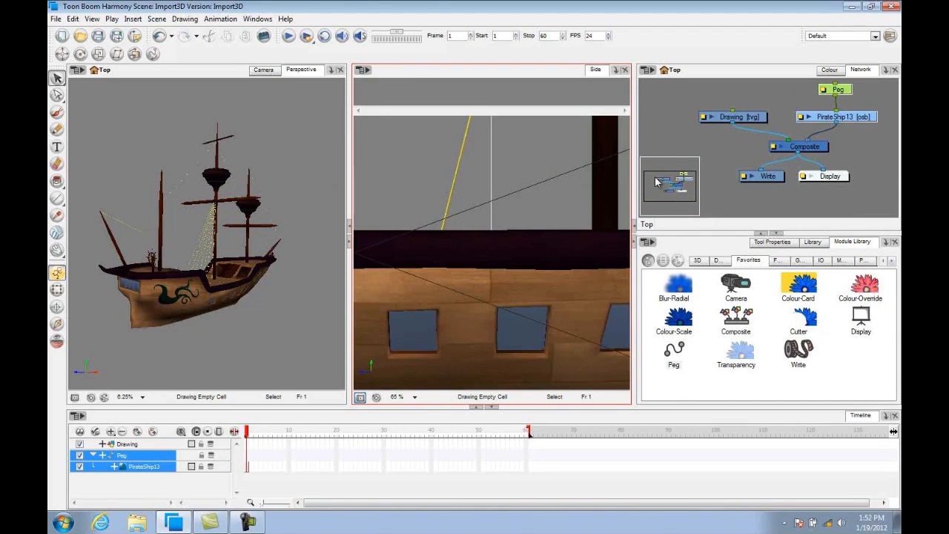
left_click(617, 73)
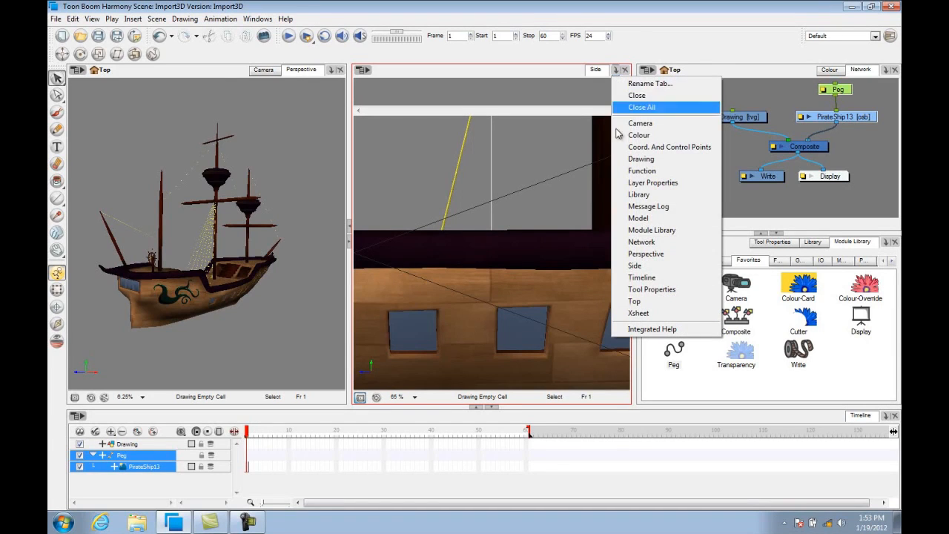
left_click(631, 301)
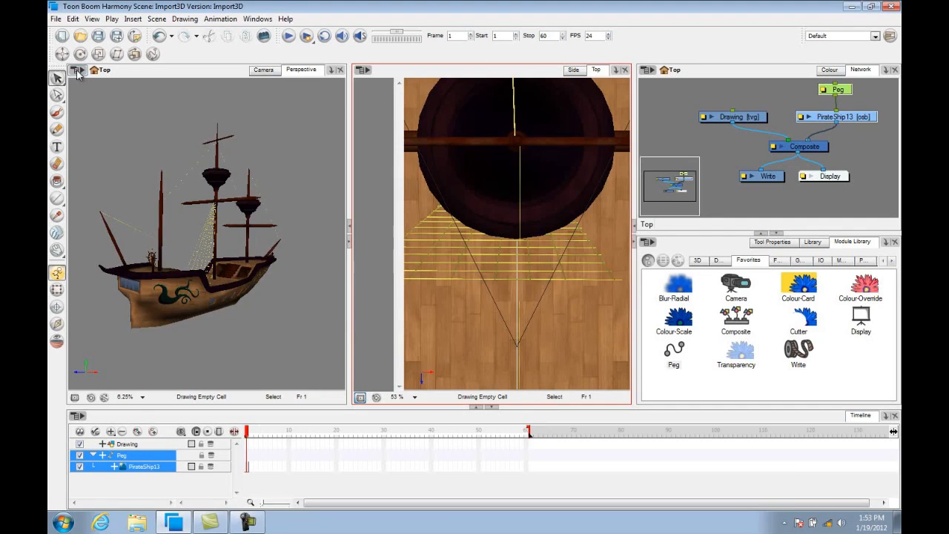
With the Translate tool, move the ship slightly upward in the Perspective view.
left_click(62, 54)
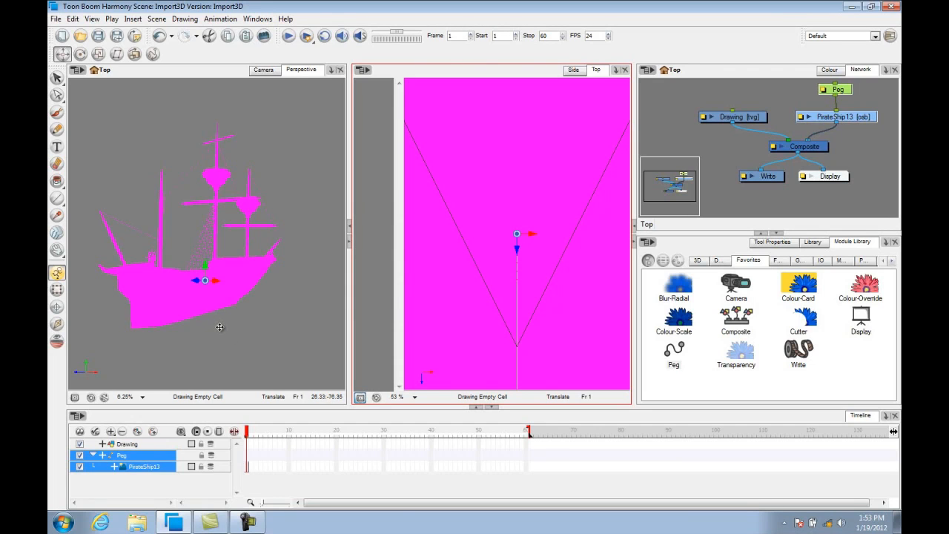
left_click(206, 266)
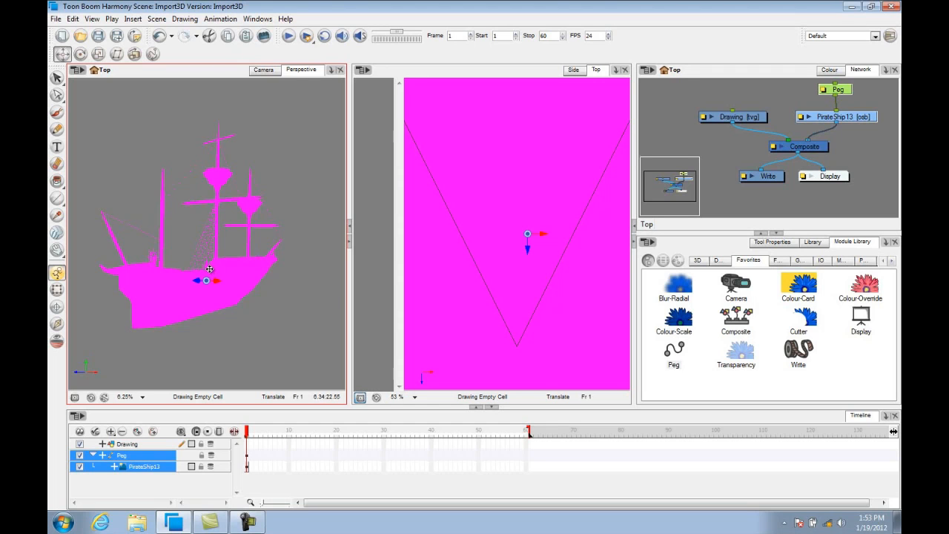
left_click_drag(206, 269, 210, 246)
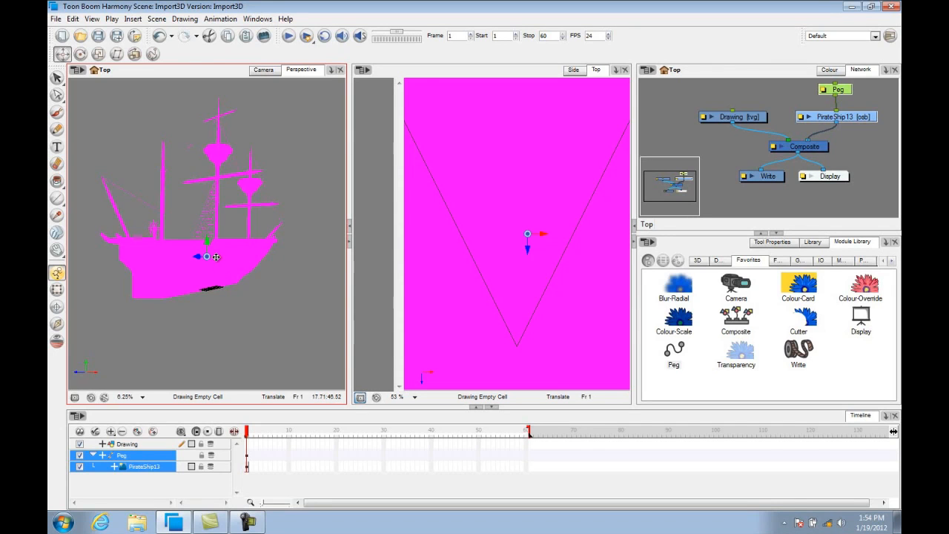
mouse_move(218, 260)
left_mouse_down()
mouse_move(237, 257)
mouse_move(205, 259)
mouse_move(272, 250)
mouse_move(192, 270)
mouse_move(233, 255)
mouse_move(212, 259)
left_mouse_up()
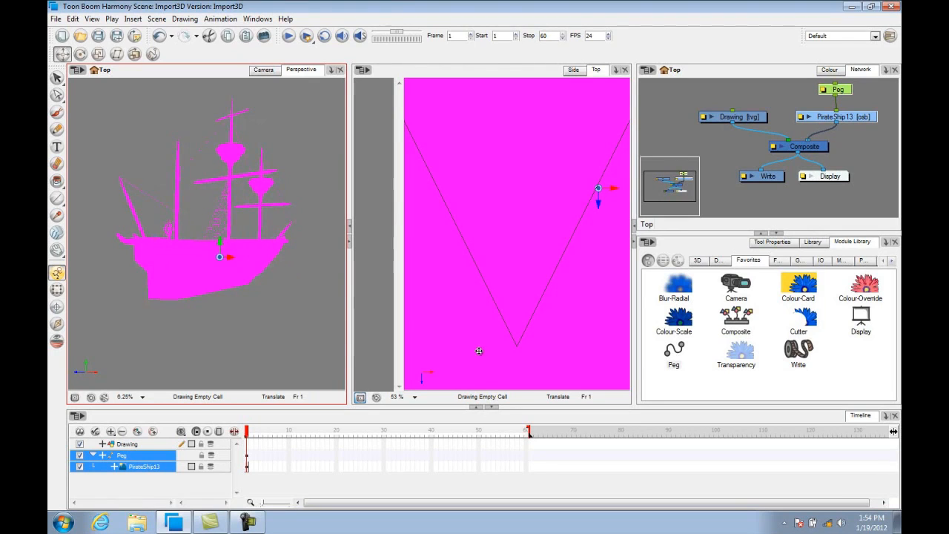
Zoom out the Top view to see the whole ship from above.
left_click(534, 402)
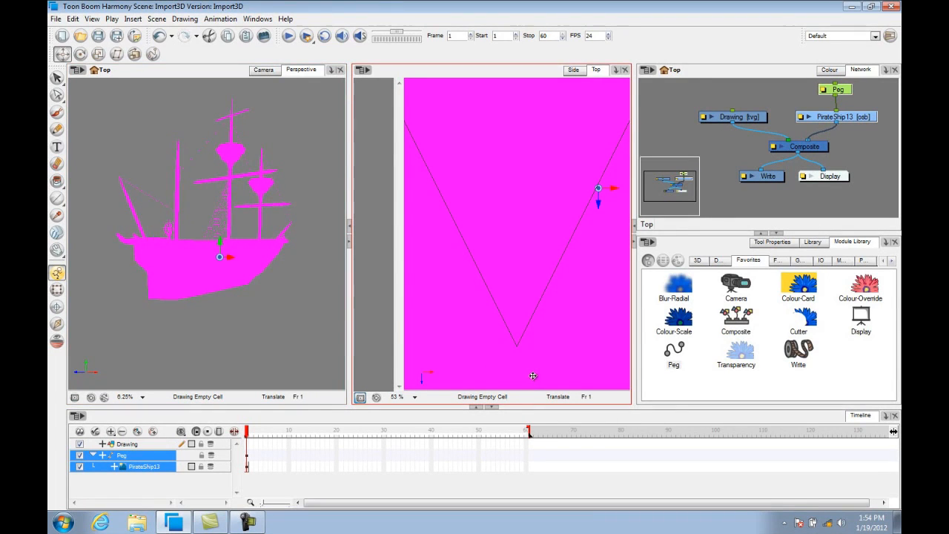
key("1")
key("1")
key("1")
key("1")
key("1")
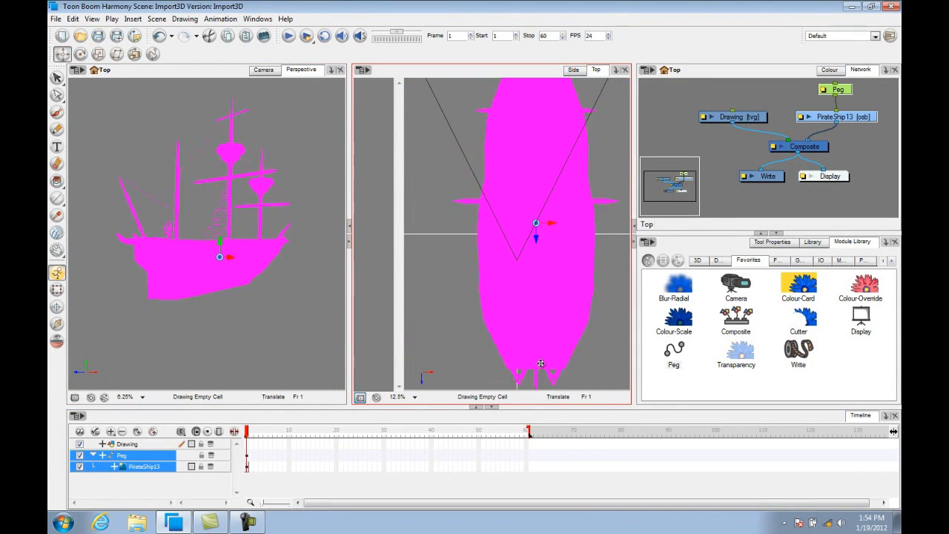
key("1")
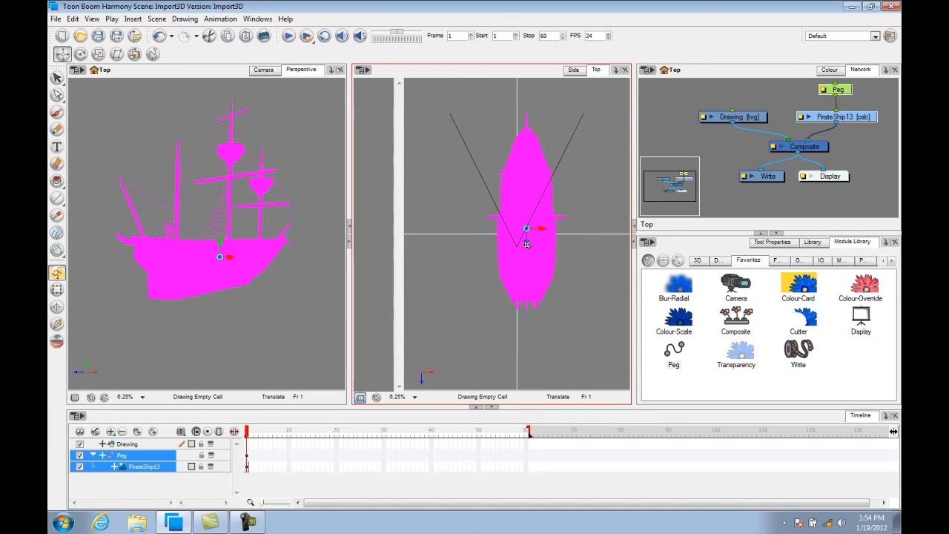
Tilt the ship slightly with the Transform tool in the Perspective view.
mouse_move(527, 245)
left_mouse_down()
mouse_move(528, 141)
mouse_move(523, 312)
mouse_move(525, 228)
mouse_move(526, 245)
left_mouse_up()
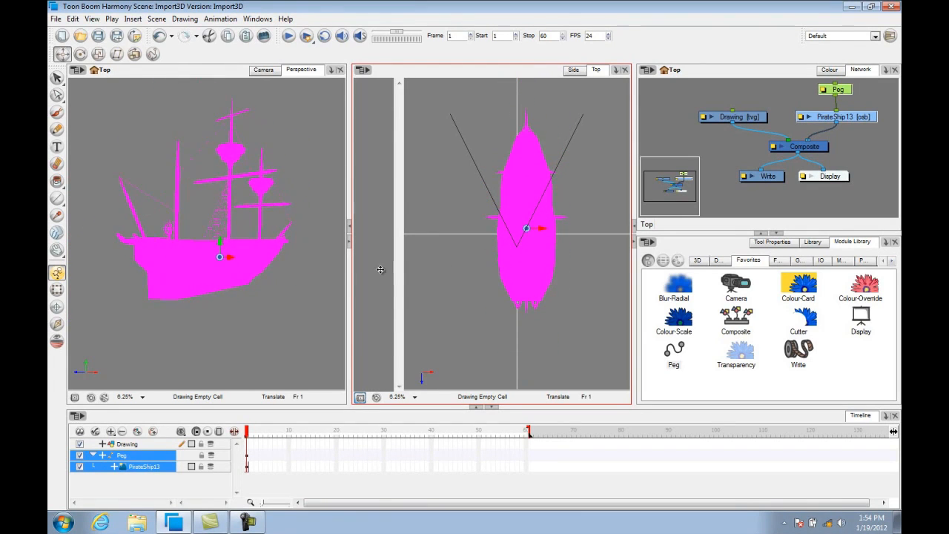
left_click(81, 55)
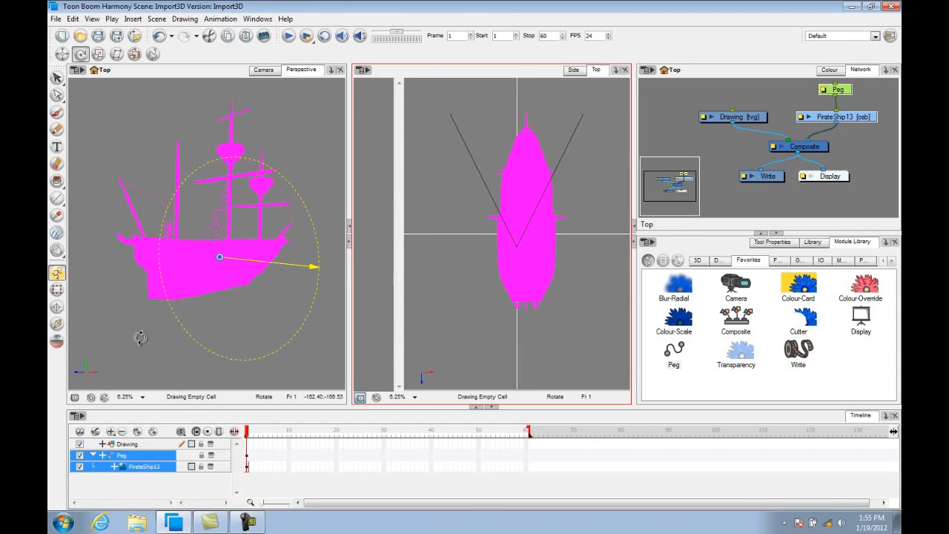
key("shift+t")
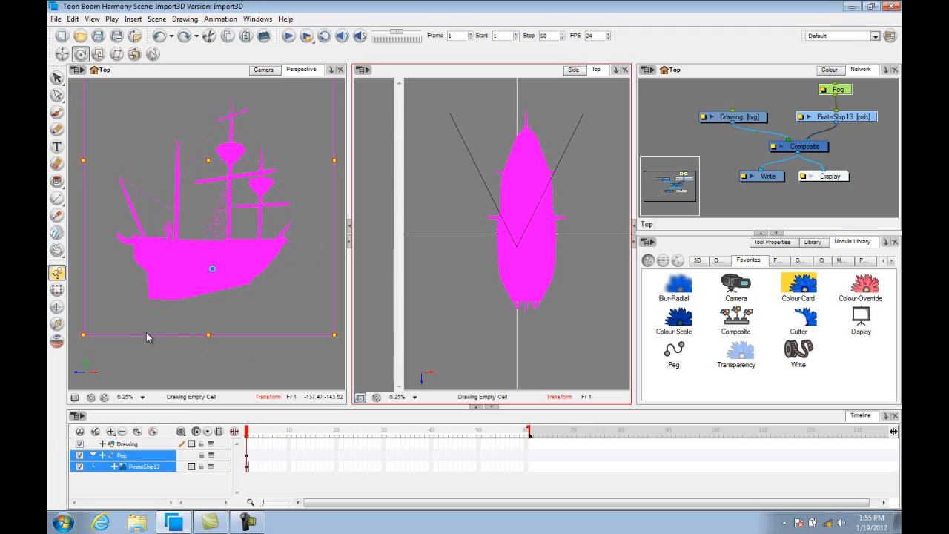
left_click_drag(147, 332, 147, 342)
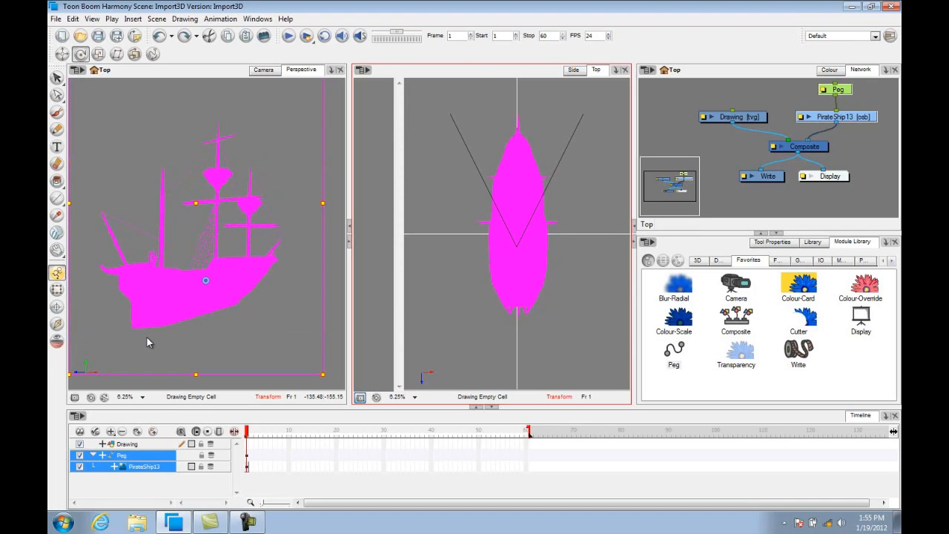
key("alt+3")
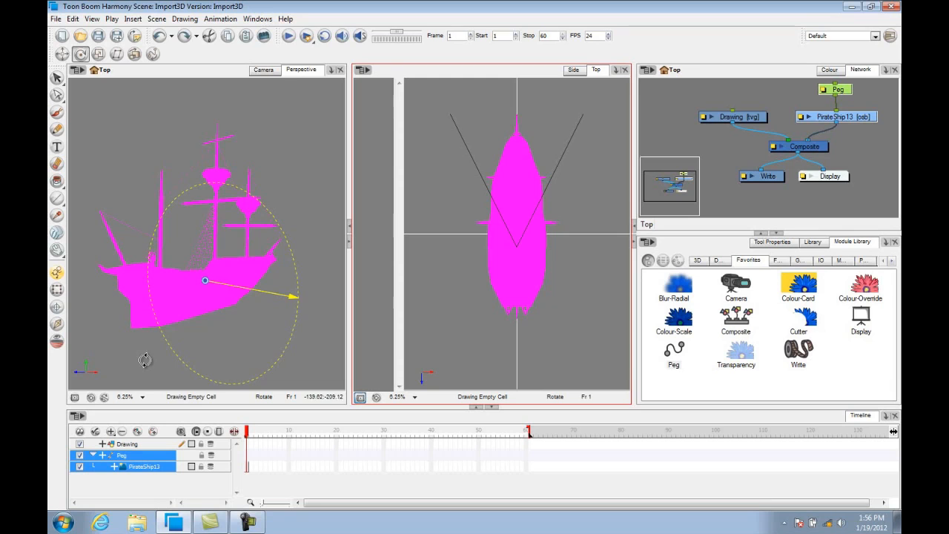
Try rotating the PirateShip13 layer with the 3D rotation handles in the Perspective view.
left_click(152, 467)
left_click(127, 483)
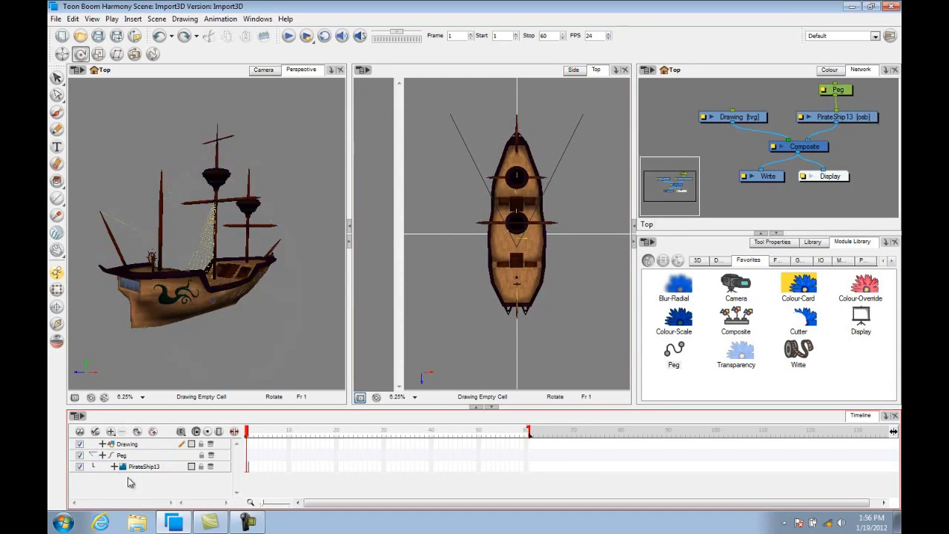
left_click(124, 470)
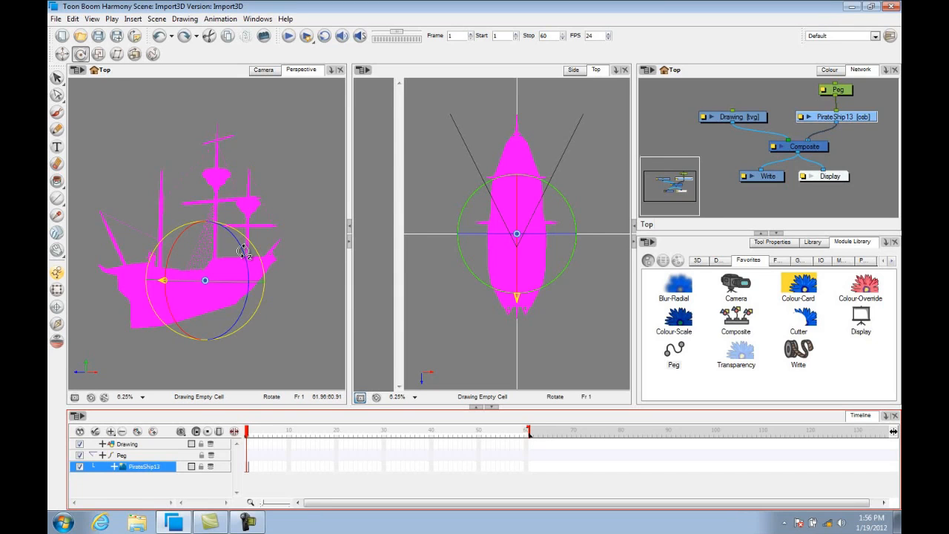
mouse_move(242, 251)
left_mouse_down()
mouse_move(236, 226)
mouse_move(212, 214)
mouse_move(230, 236)
mouse_move(214, 231)
mouse_move(233, 264)
mouse_move(224, 289)
mouse_move(234, 258)
mouse_move(237, 266)
left_mouse_up()
key("ctrl+z")
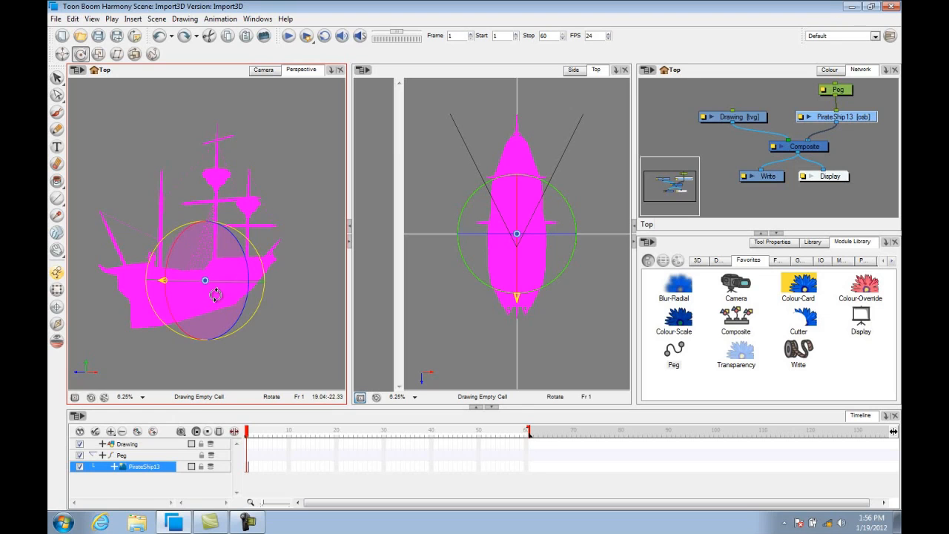
left_click_drag(192, 229, 223, 279)
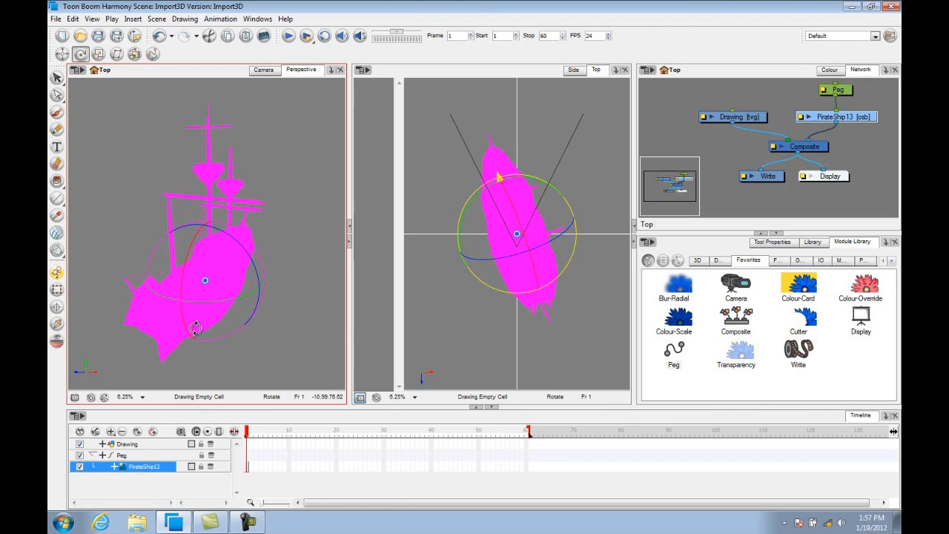
key("ctrl+z")
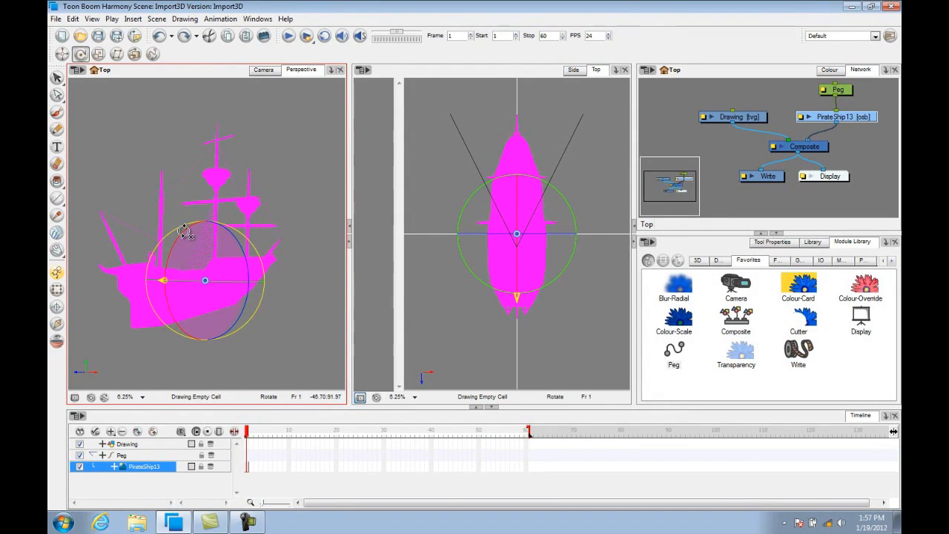
mouse_move(185, 231)
left_mouse_down()
mouse_move(172, 271)
mouse_move(201, 239)
mouse_move(148, 227)
mouse_move(169, 227)
mouse_move(159, 256)
mouse_move(197, 275)
mouse_move(186, 231)
left_mouse_up()
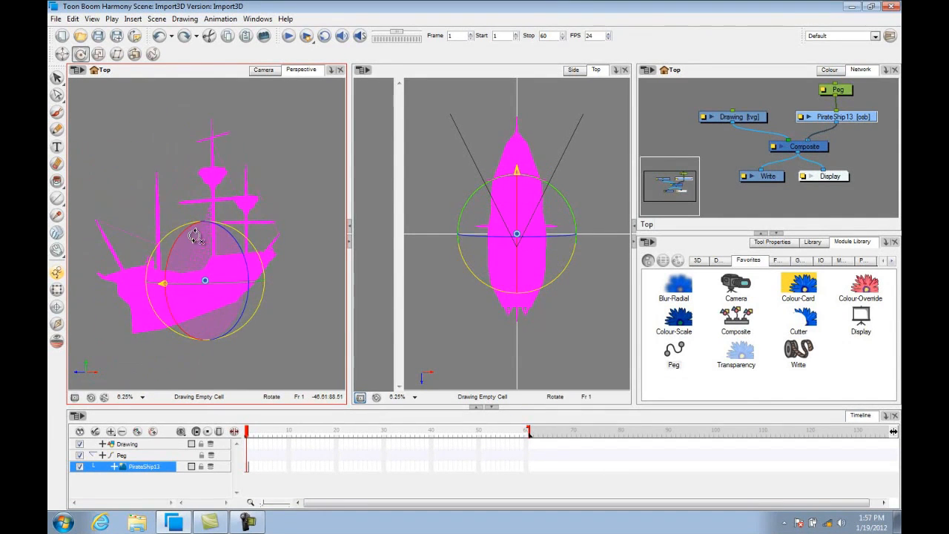
left_click_drag(278, 271, 281, 274)
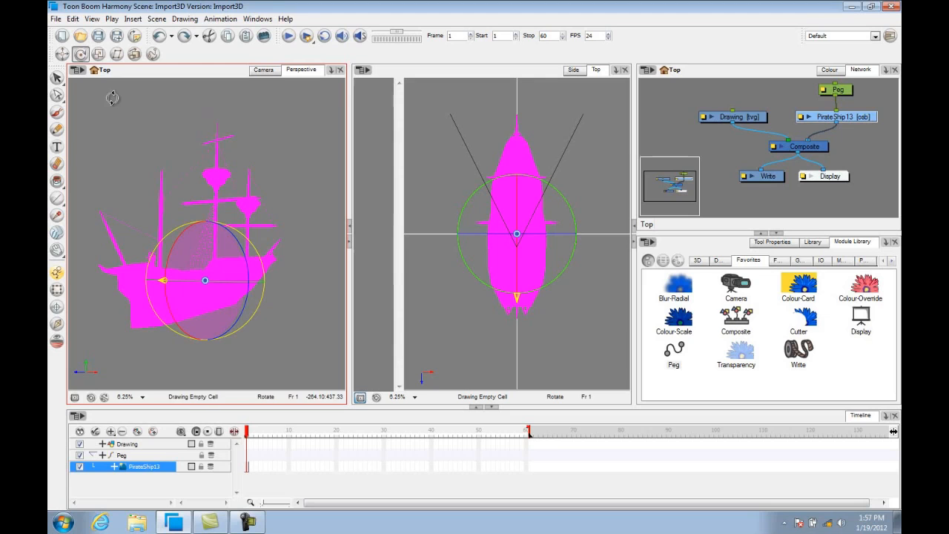
With the Scale tool, scale the ship down uniformly in the Perspective view.
left_click(99, 54)
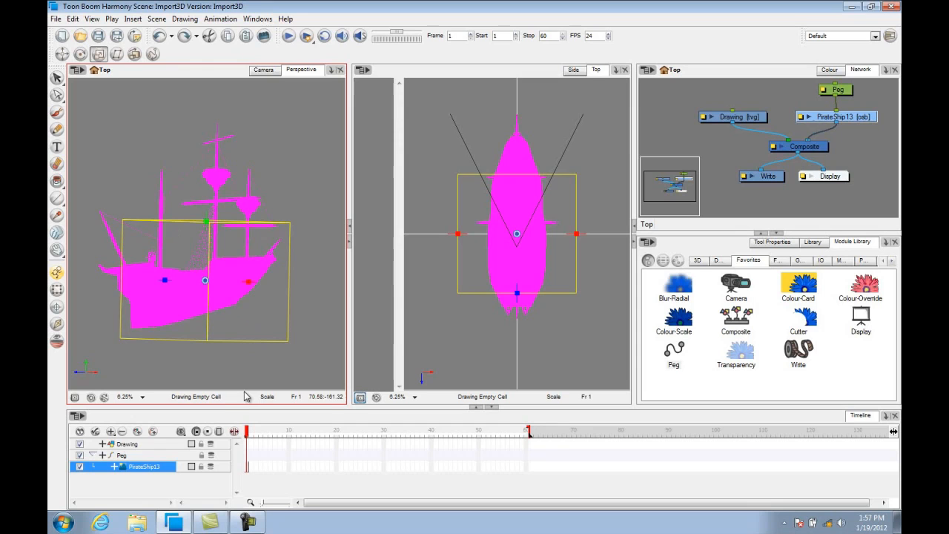
key("ctrl+alt")
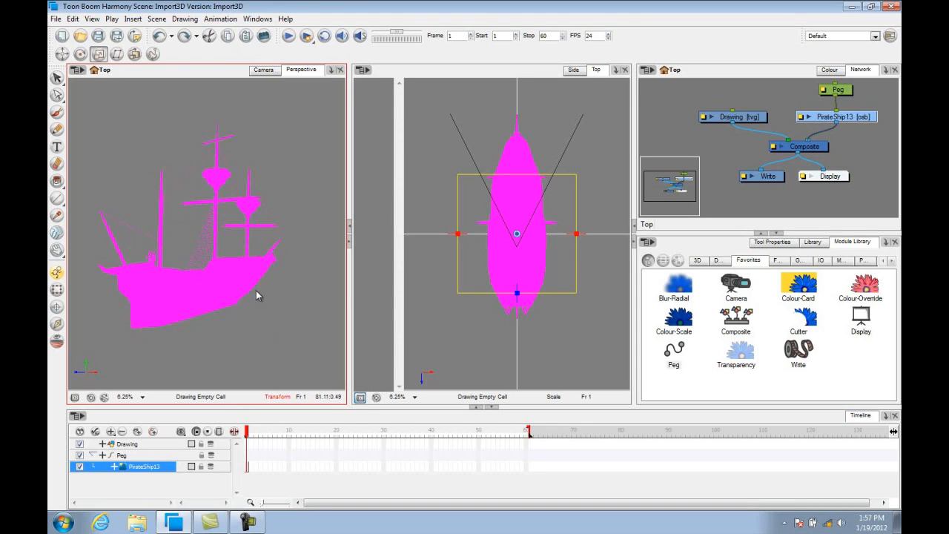
left_click_drag(260, 285, 240, 290)
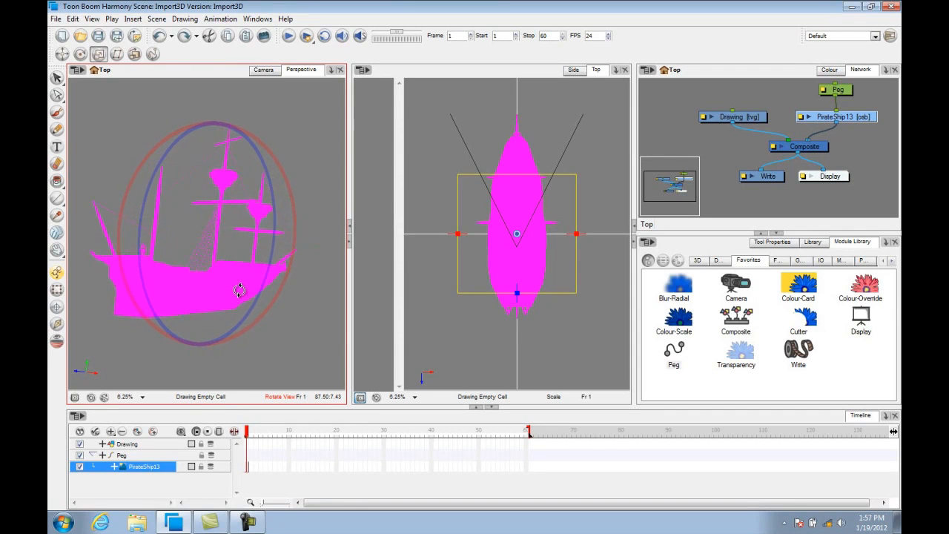
mouse_move(211, 135)
left_mouse_down()
mouse_move(214, 127)
mouse_move(205, 131)
left_mouse_up()
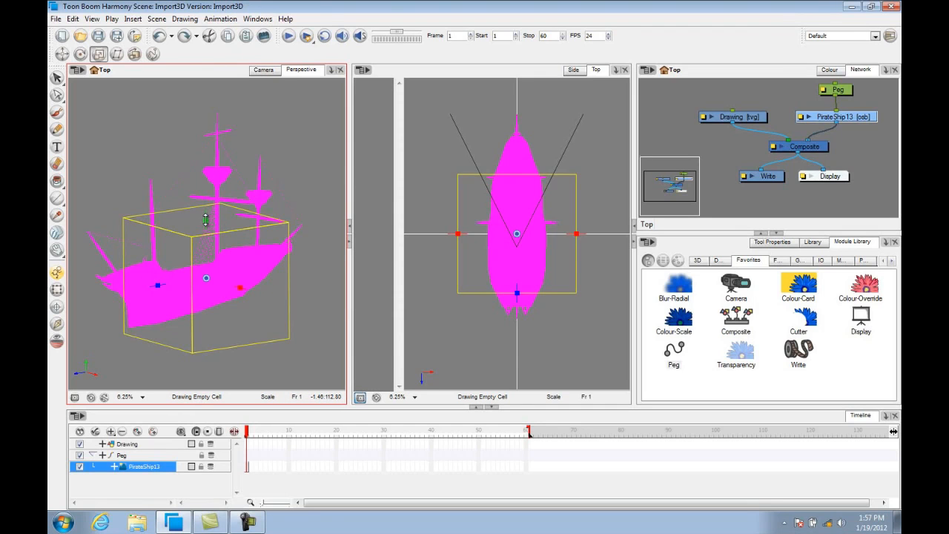
mouse_move(205, 220)
left_mouse_down()
mouse_move(205, 250)
mouse_move(206, 185)
mouse_move(205, 245)
mouse_move(204, 217)
left_mouse_up()
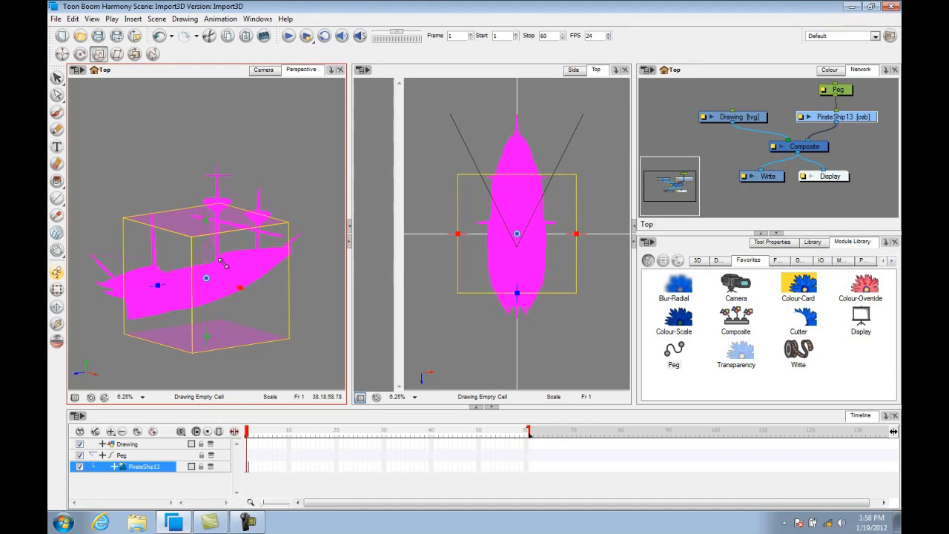
key("ctrl+z")
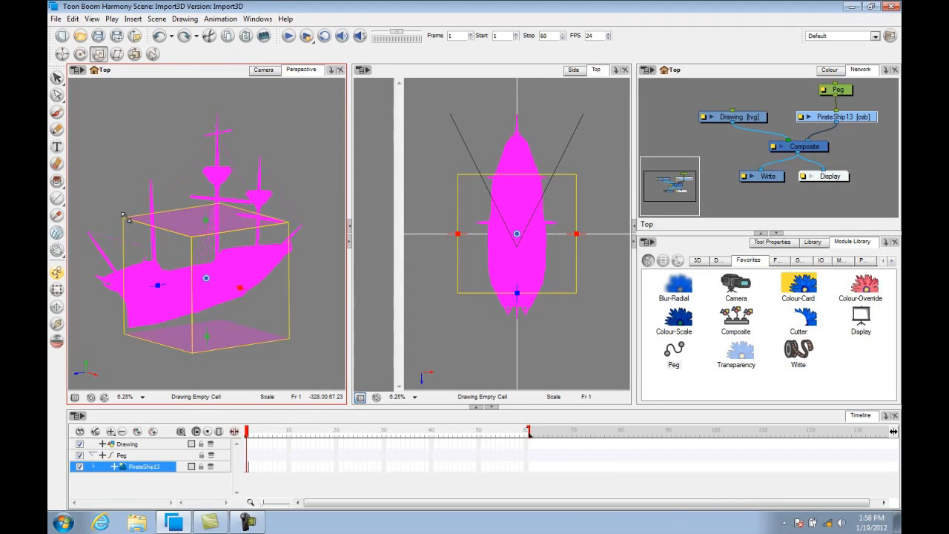
left_click_drag(123, 216, 209, 268)
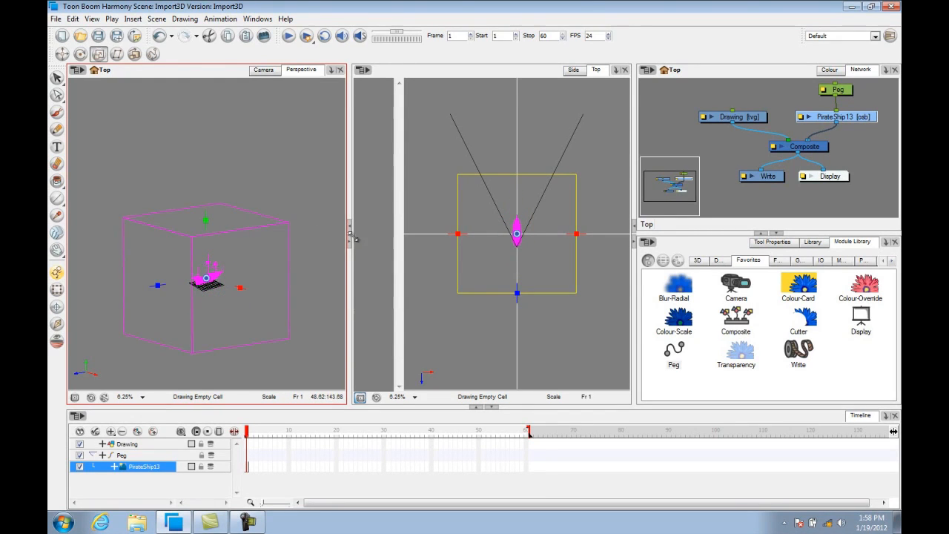
With the Translate tool, move the small ship forward, away from the camera, in the Top view.
left_click(531, 401)
key("2")
key("2")
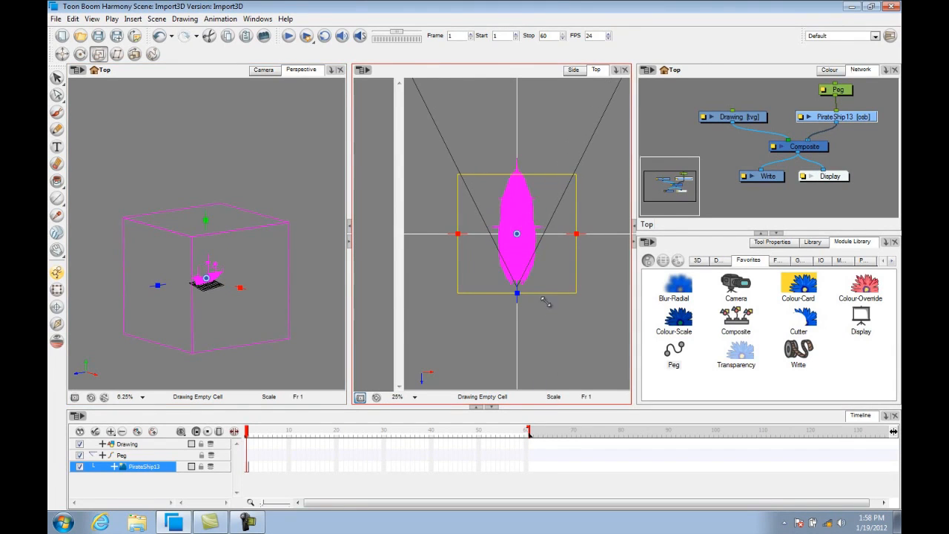
left_click_drag(519, 233, 524, 322)
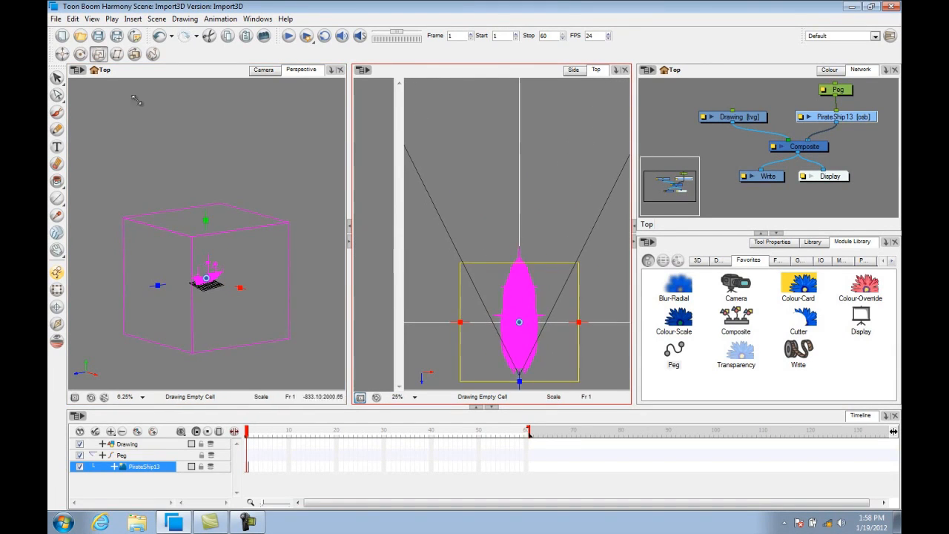
left_click(62, 54)
left_click_drag(520, 339, 523, 260)
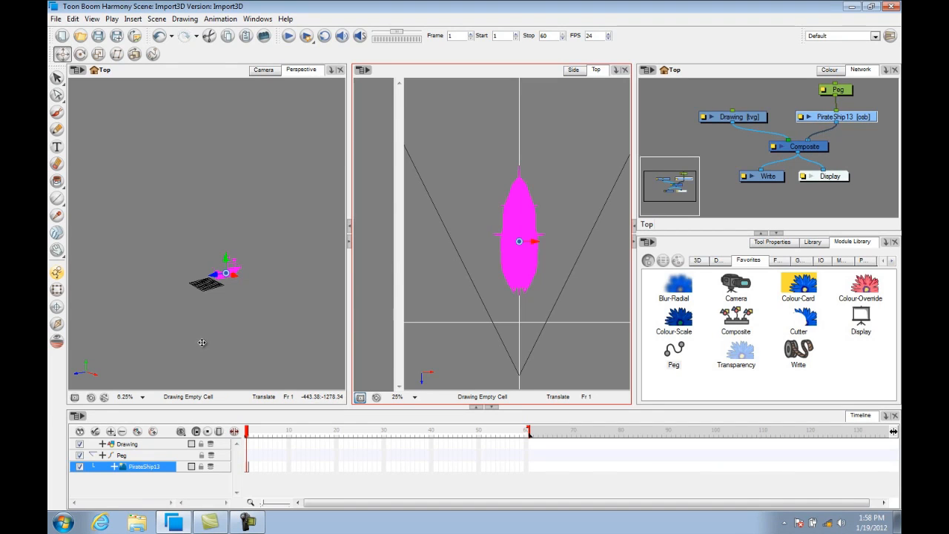
Deselect the ship and switch the left view to the Camera view.
left_click(57, 290)
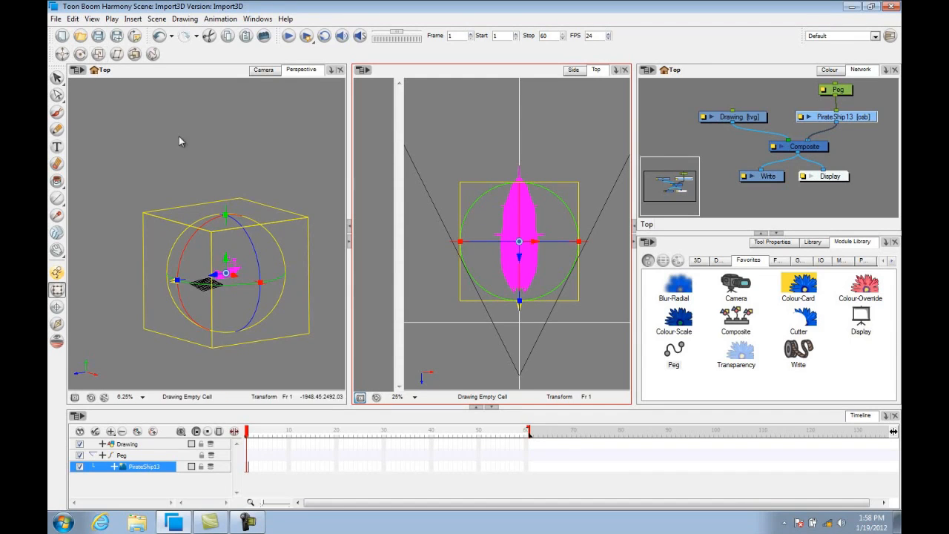
left_click(134, 304)
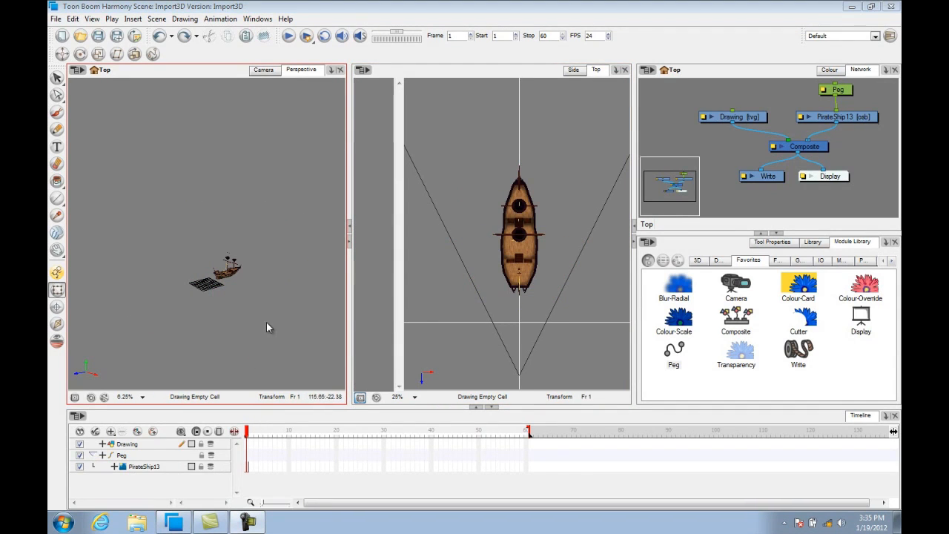
left_click(262, 70)
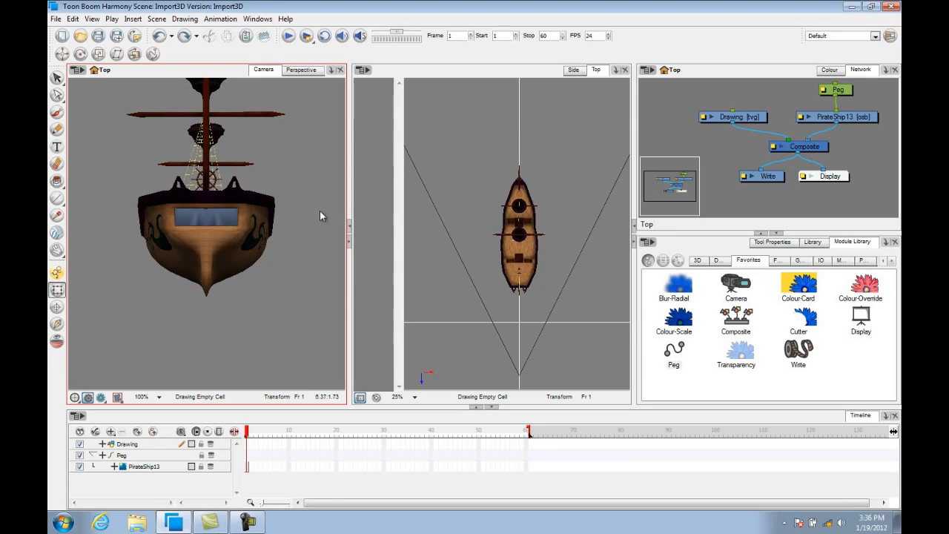
left_click_drag(303, 159, 301, 208)
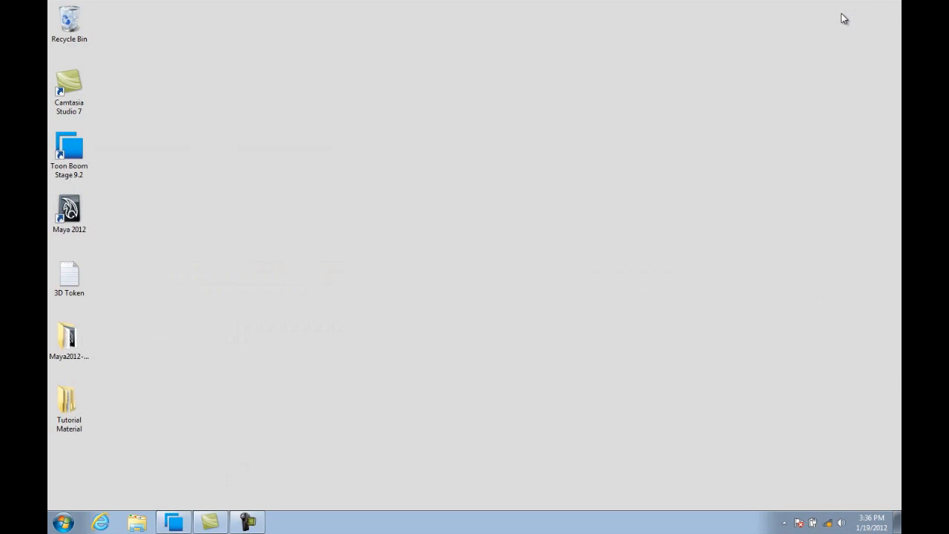
Browse the Tutorial Material folder down to the Import3D scene's PirateShip13 element folder.
left_click(67, 408)
double_click(67, 408)
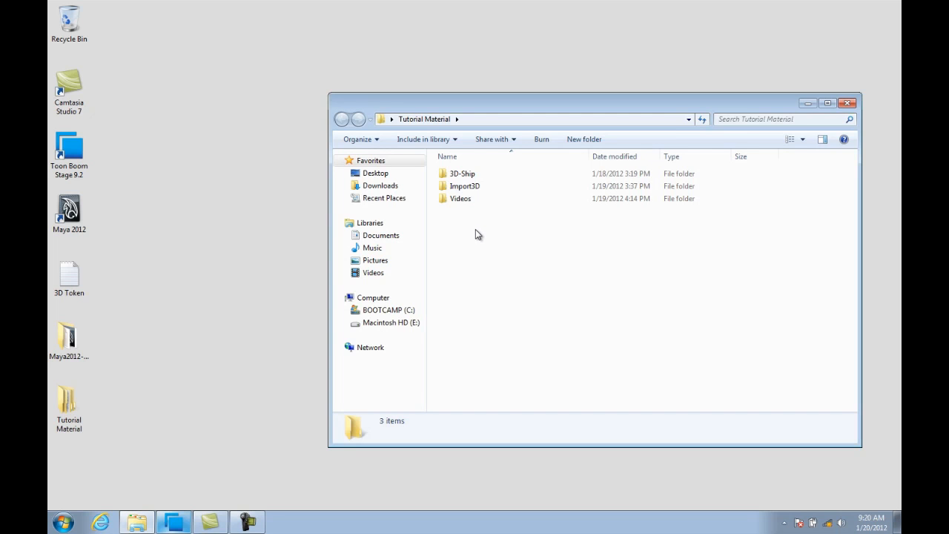
double_click(461, 192)
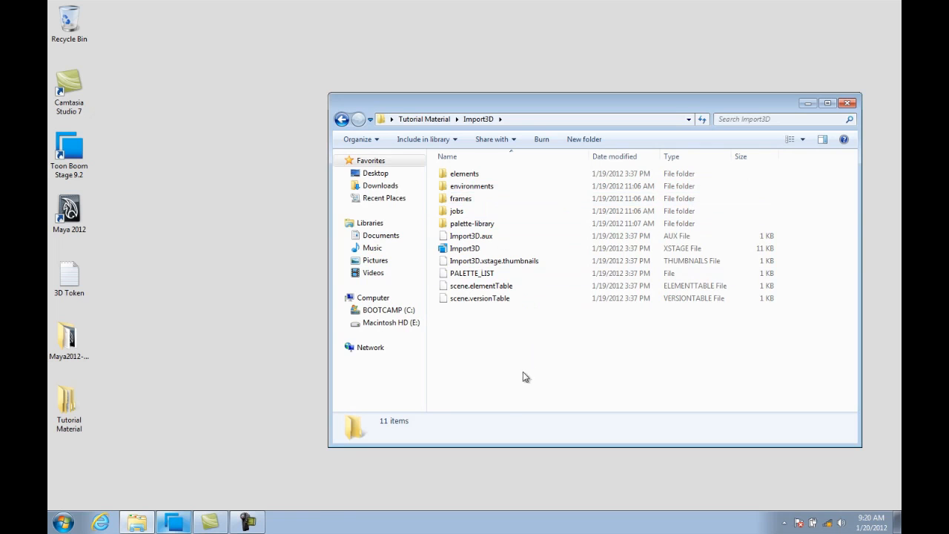
left_click(178, 521)
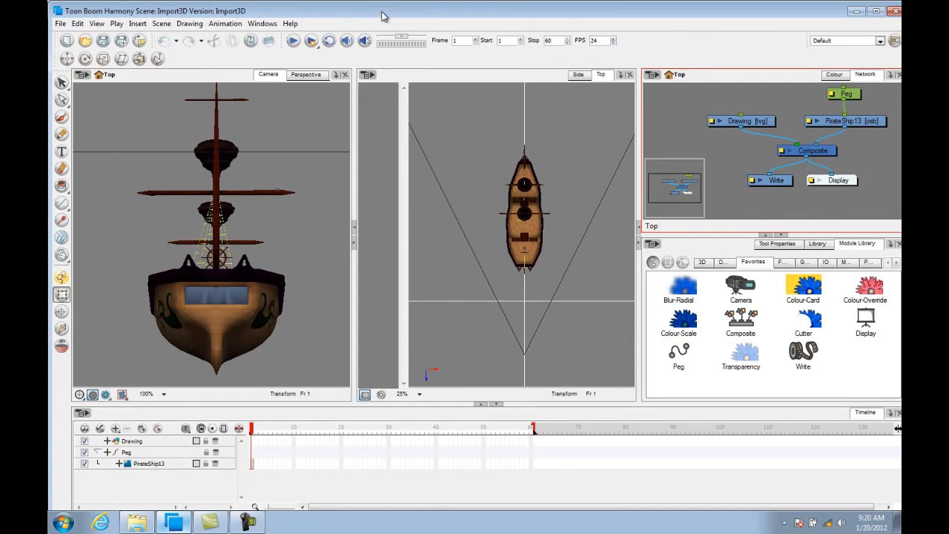
left_click(854, 13)
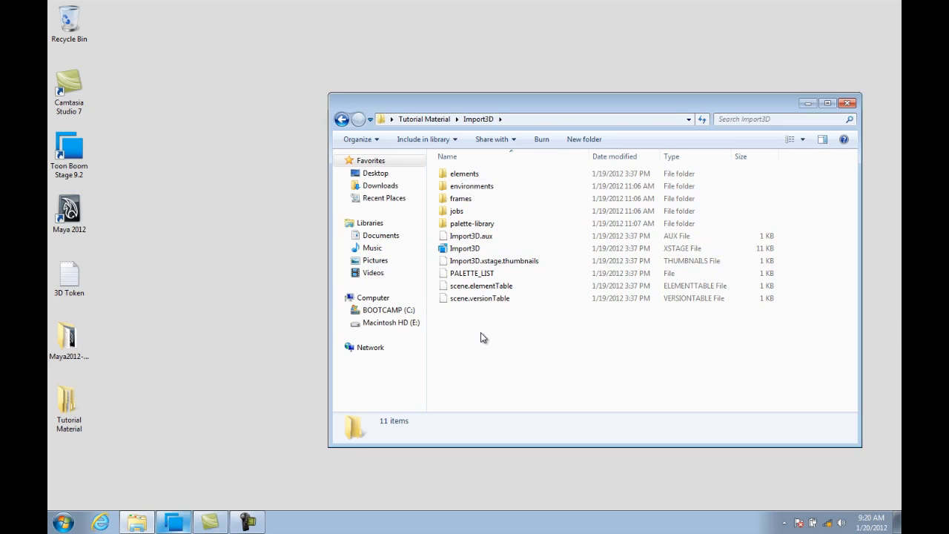
double_click(468, 178)
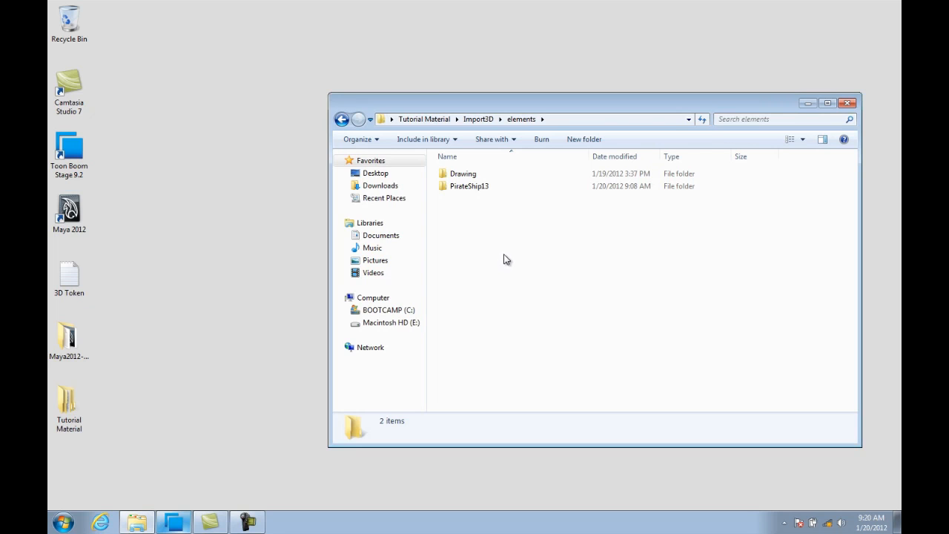
double_click(467, 188)
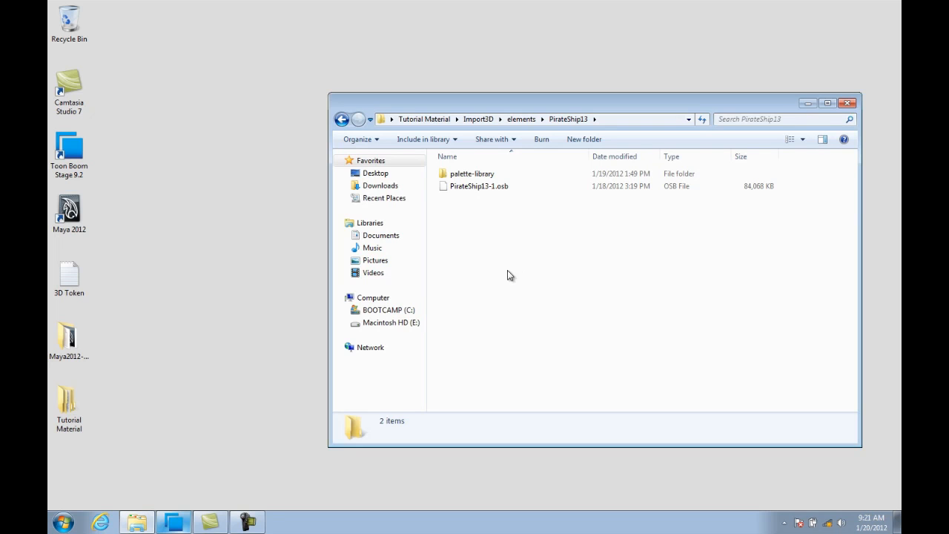
Copy the seven texture and Maya files from the 3D-Ship folder, leaving out PirateShip13-1.osb.
left_click(434, 119)
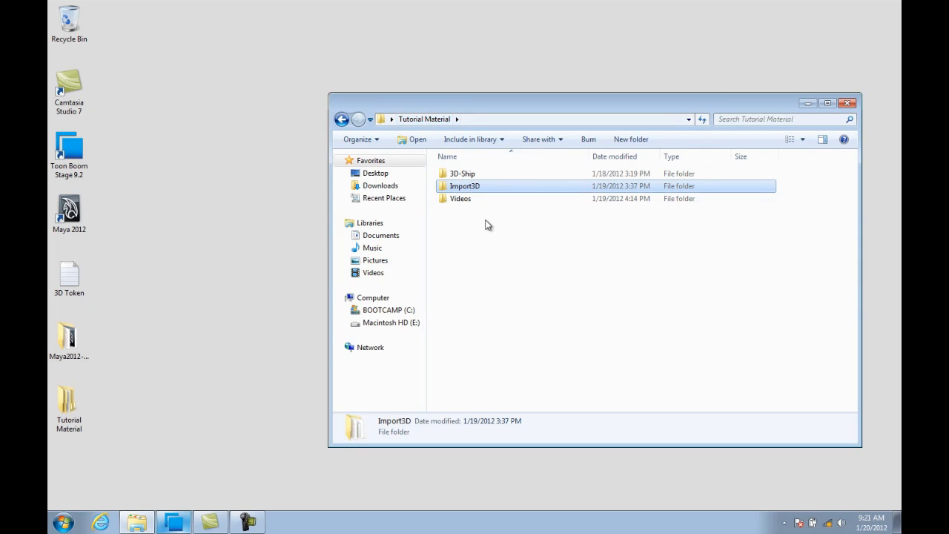
double_click(464, 176)
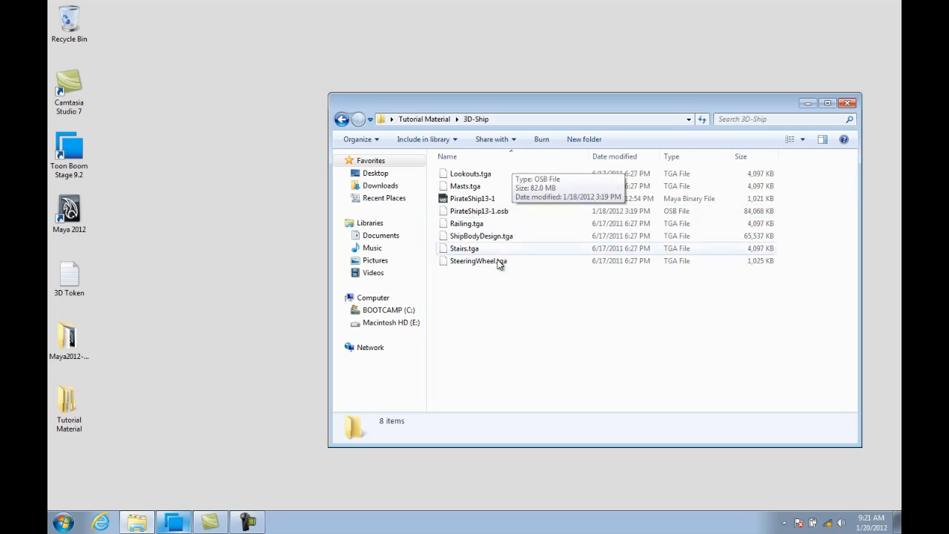
left_click(444, 175)
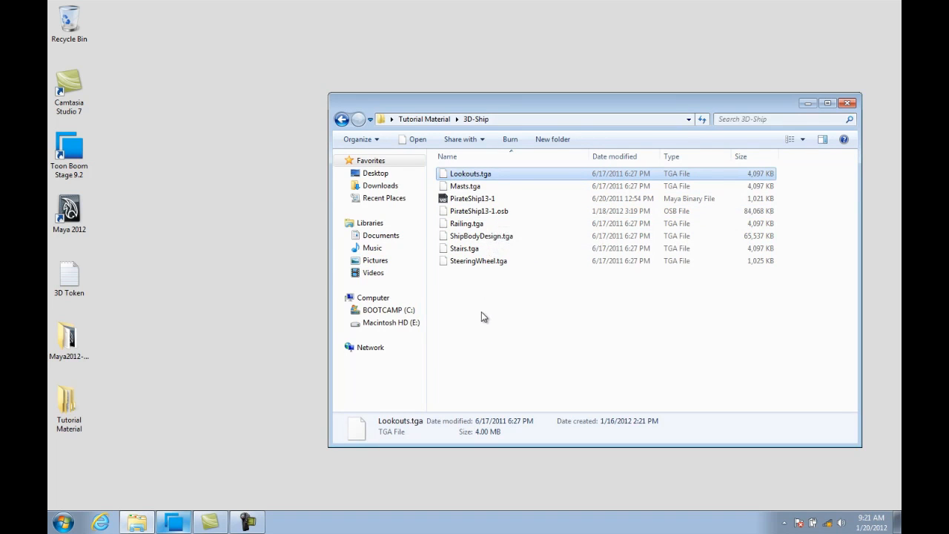
left_click(452, 261, "shift")
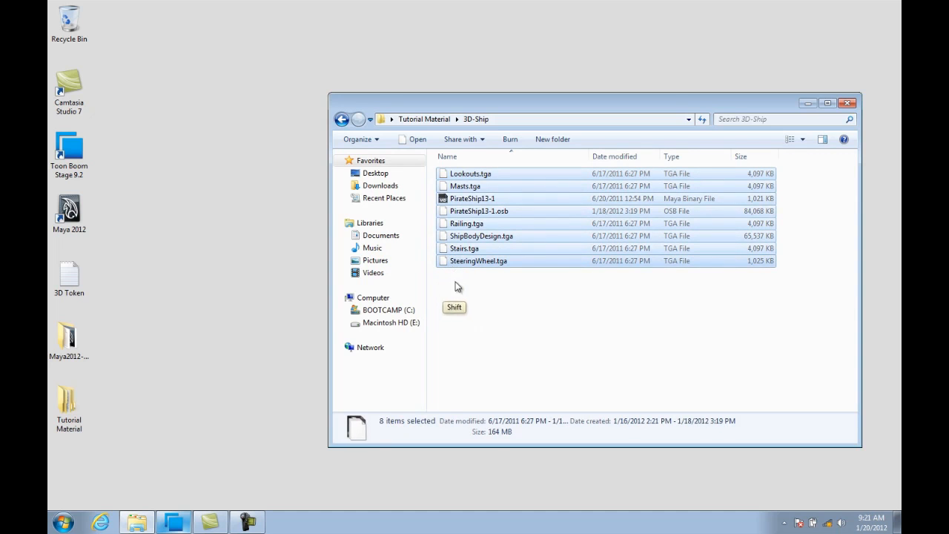
left_click(476, 211, "ctrl")
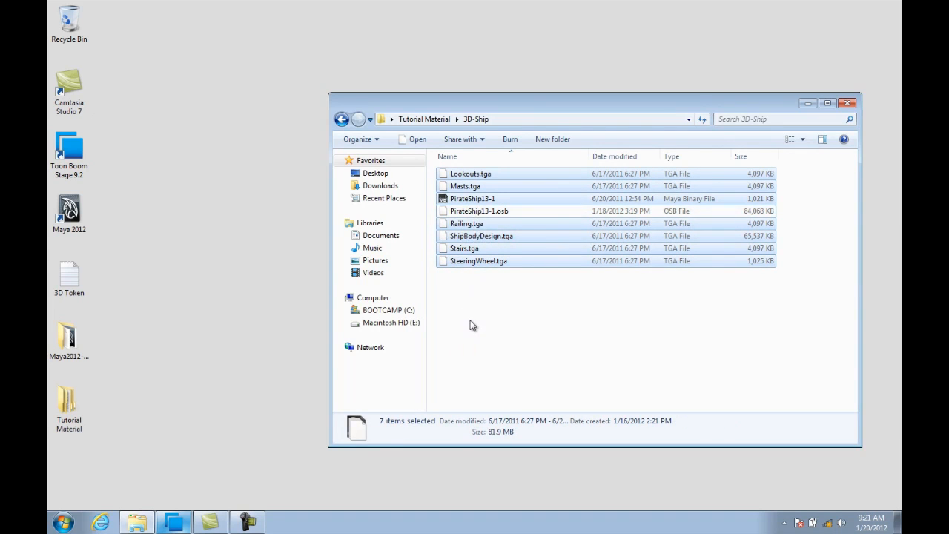
key("ctrl")
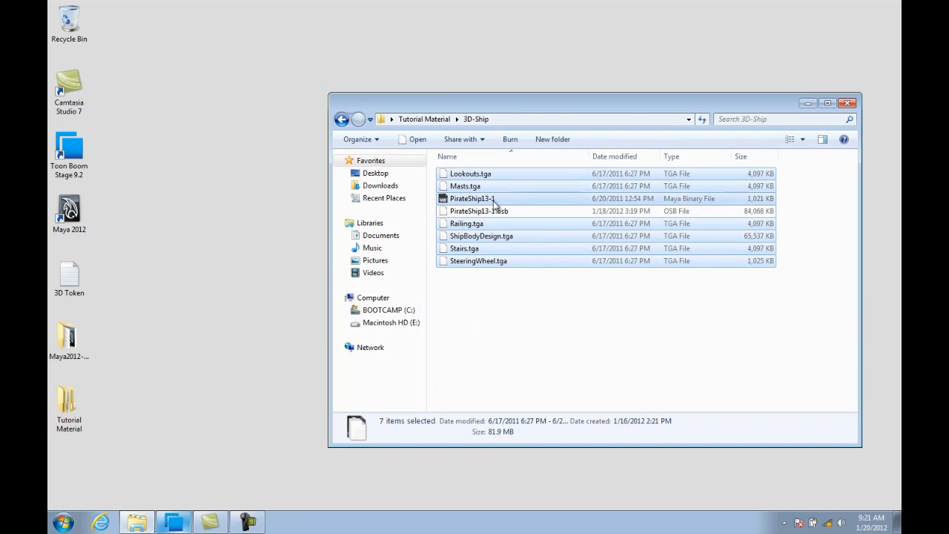
Paste the copied files into the Import3D scene's elements\PirateShip13 folder and close the window.
left_click(423, 119)
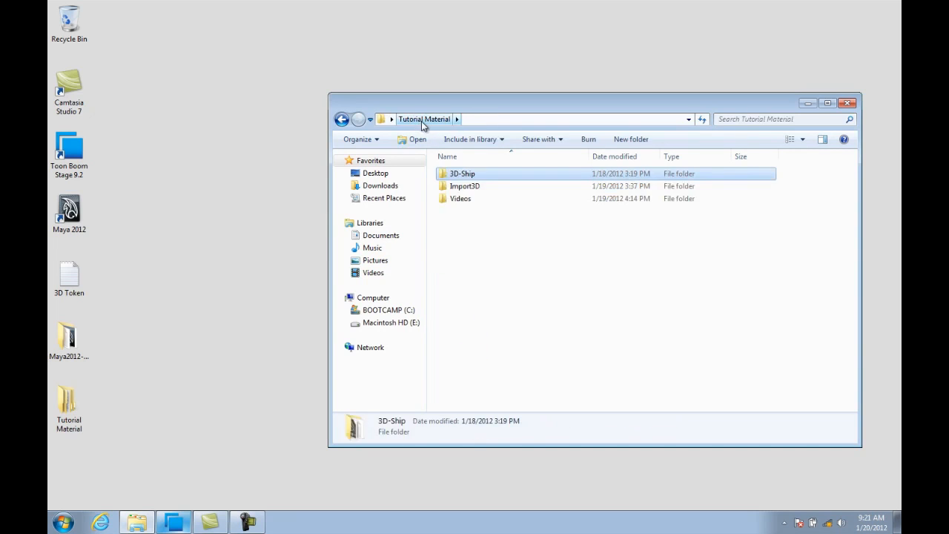
double_click(476, 186)
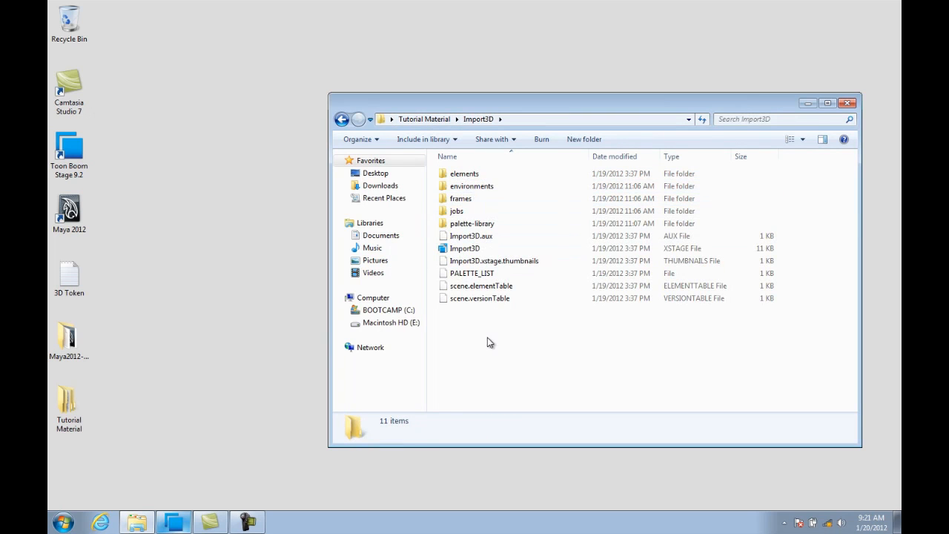
double_click(465, 175)
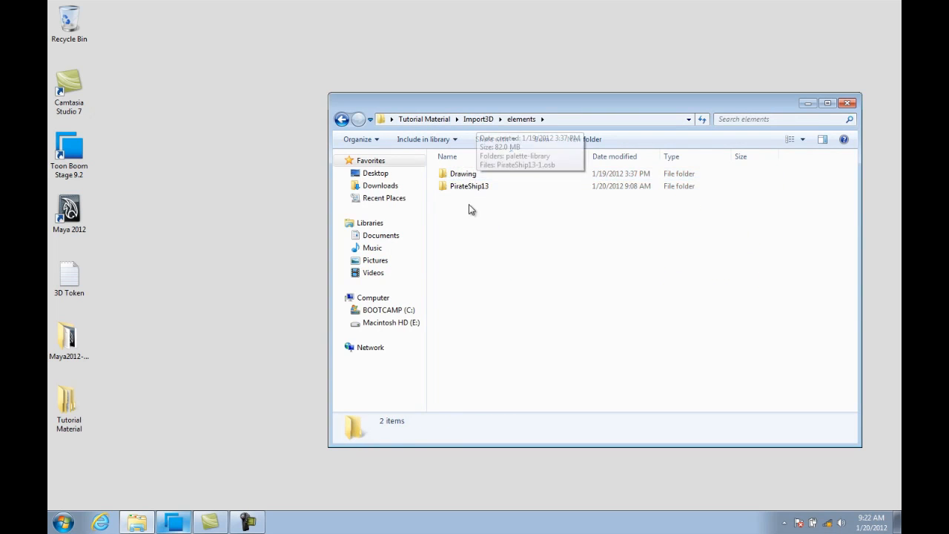
double_click(468, 187)
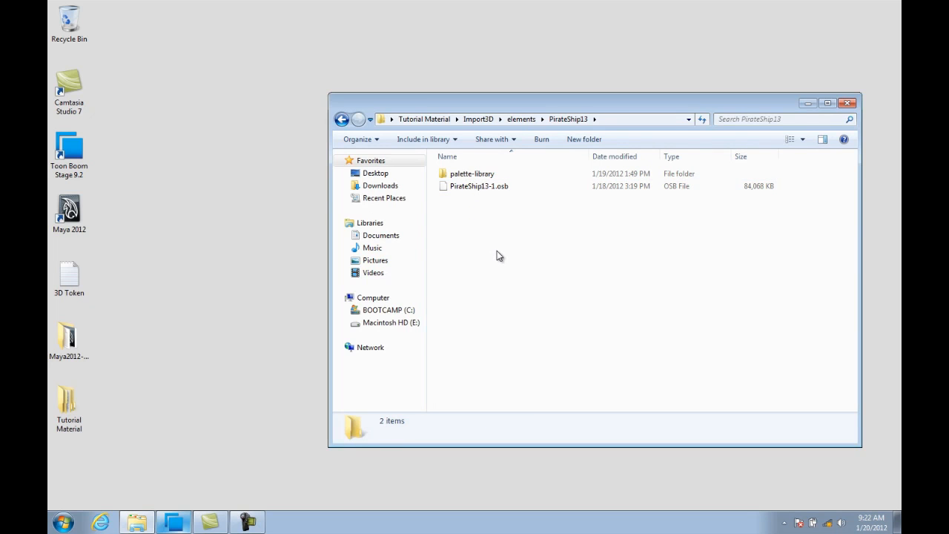
key("ctrl+v")
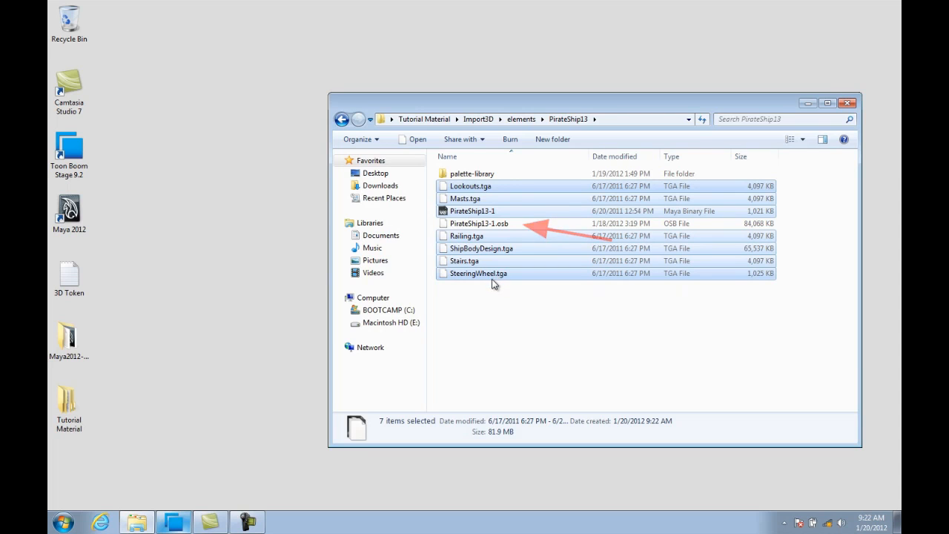
left_click(489, 304)
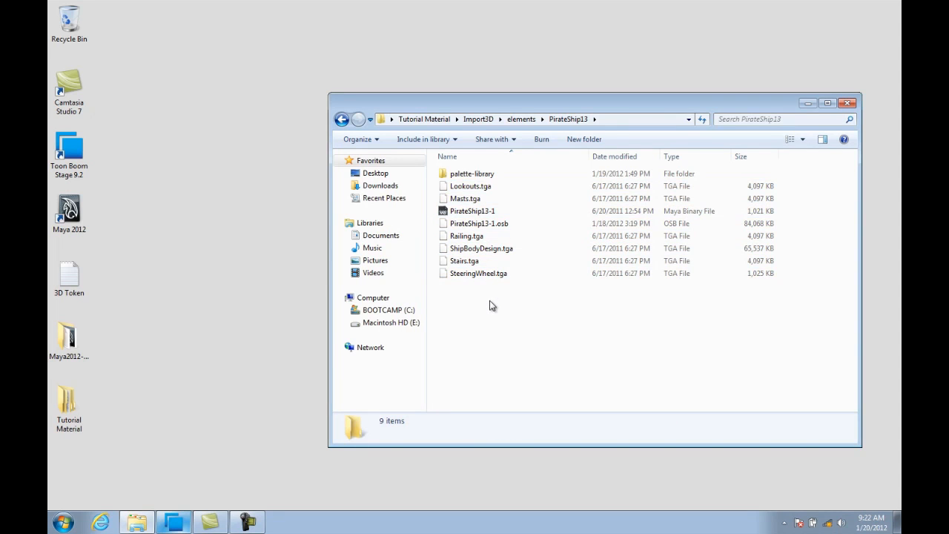
left_click(851, 104)
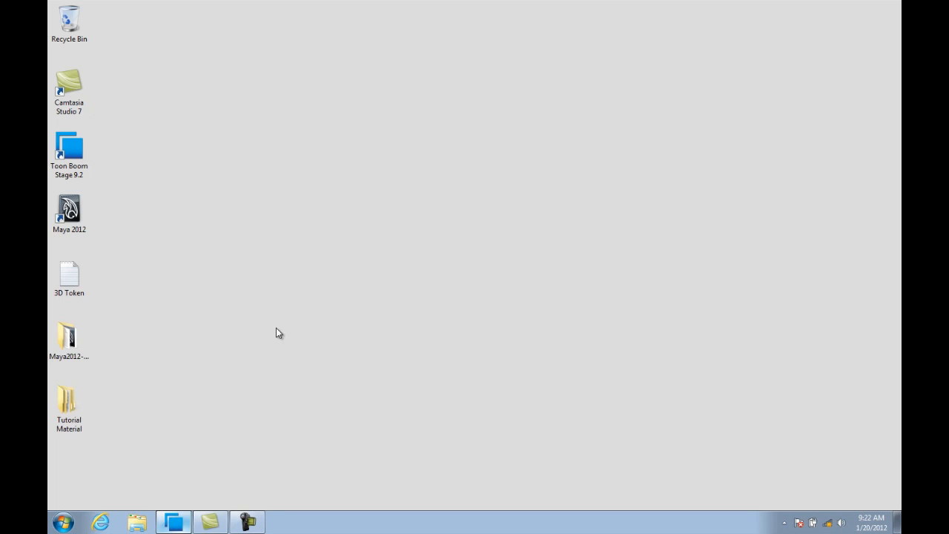
Open the Environment Variables dialog from the computer's advanced system settings.
left_click(64, 522)
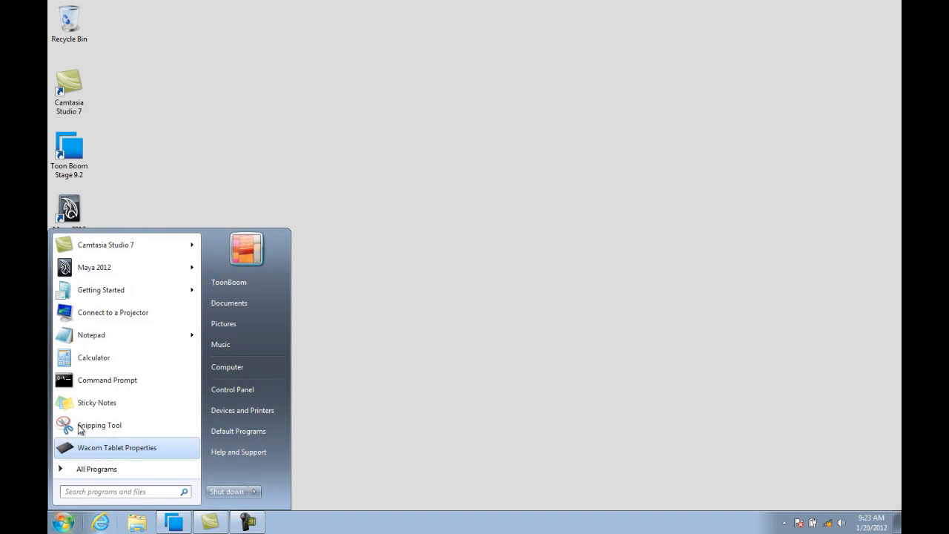
right_click(264, 371)
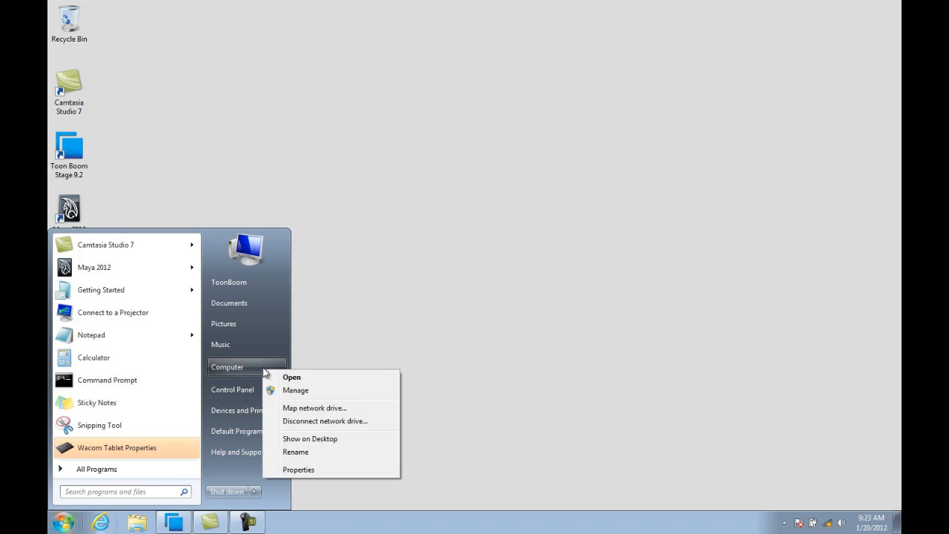
left_click(280, 471)
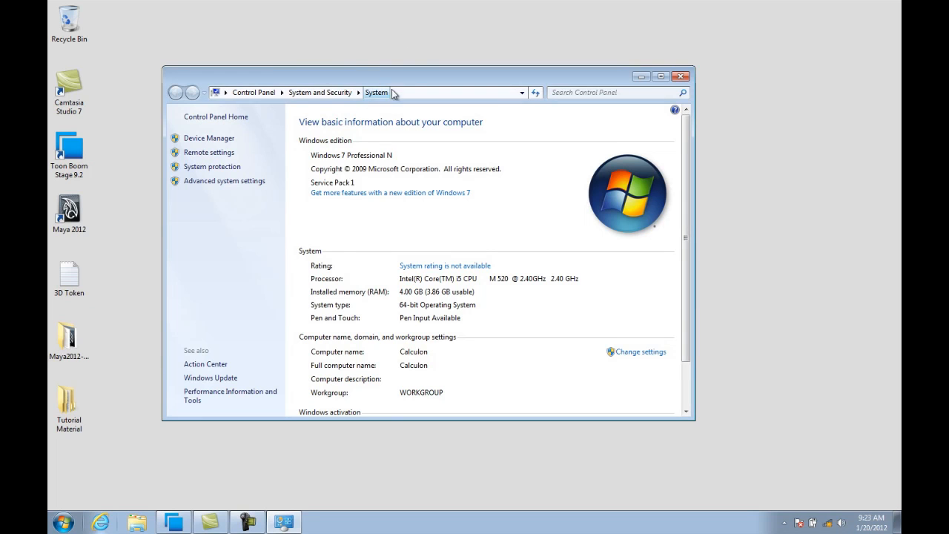
left_click(215, 182)
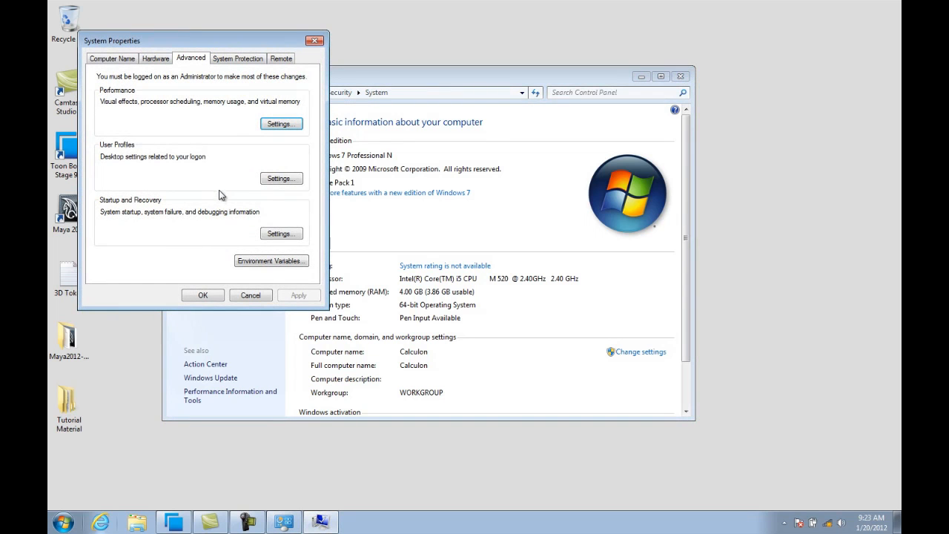
left_click(276, 261)
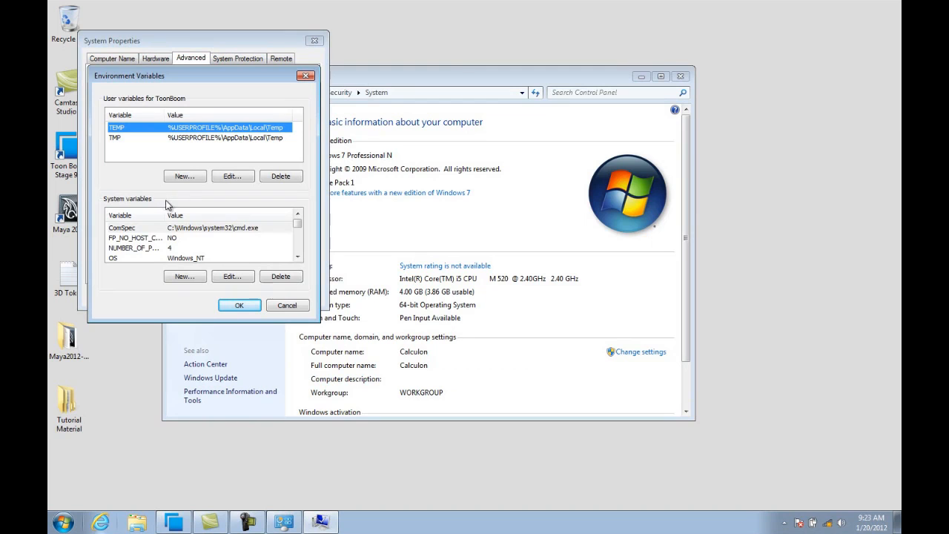
Edit the system Path variable and append a semicolon to the end of its value.
left_click(298, 257)
left_click(297, 258)
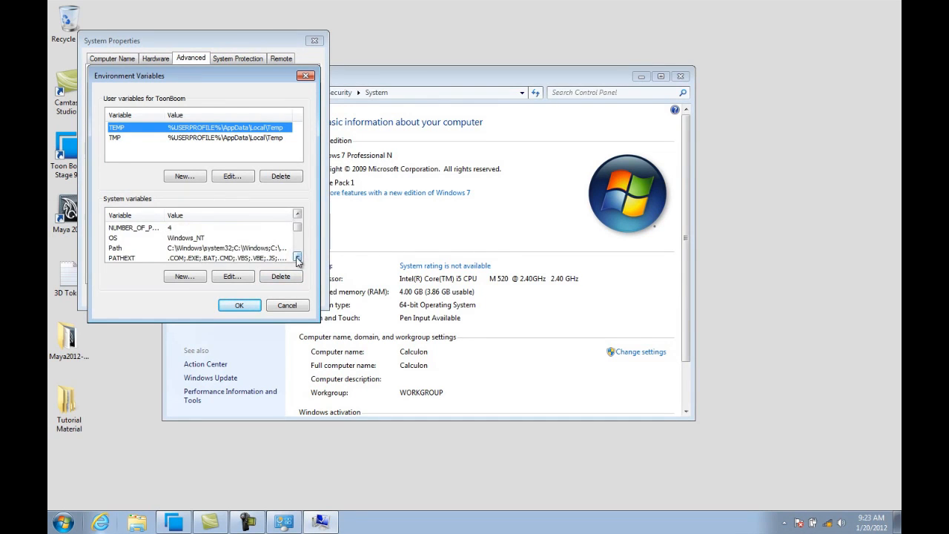
left_click(298, 257)
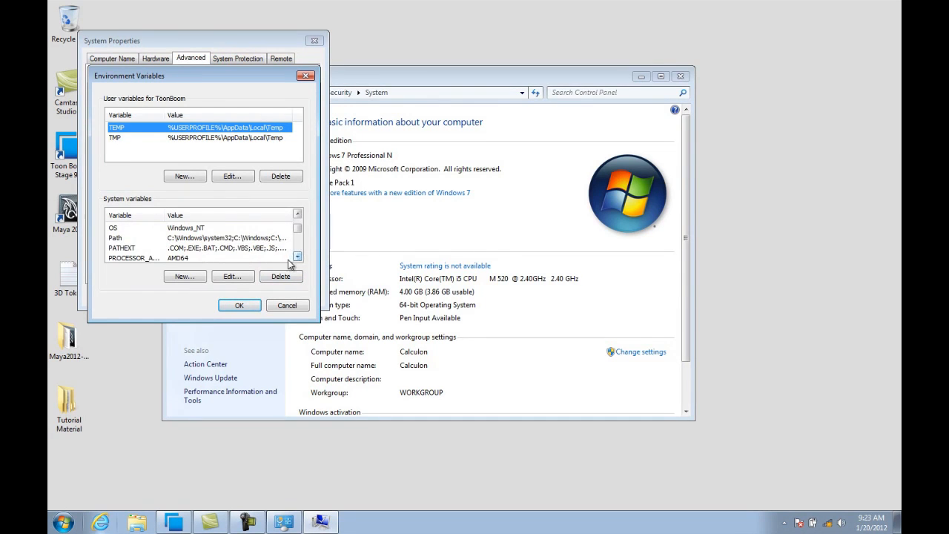
left_click(115, 239)
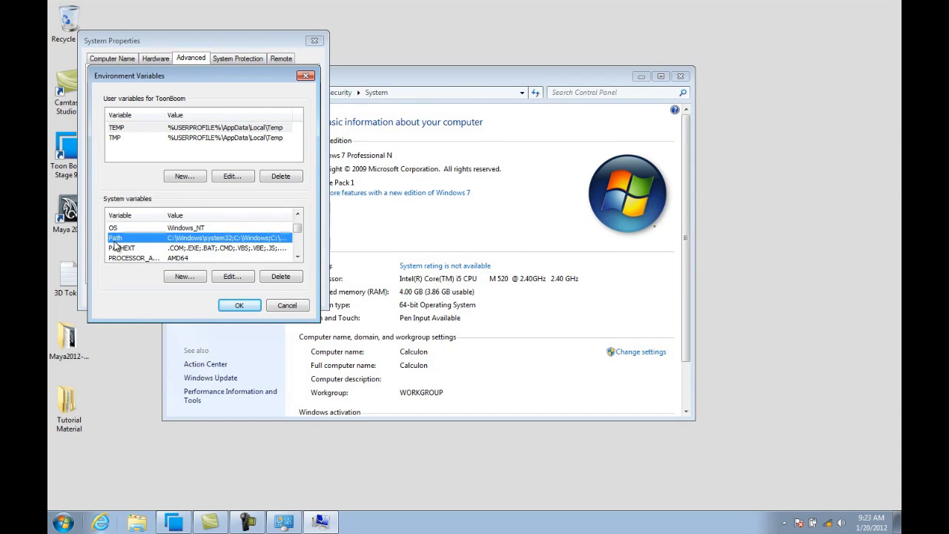
left_click(243, 278)
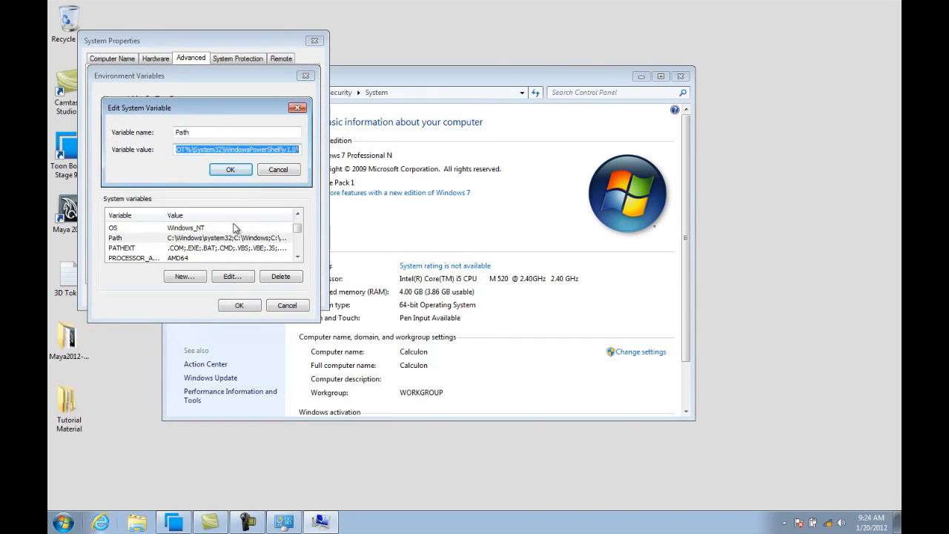
left_click(300, 150)
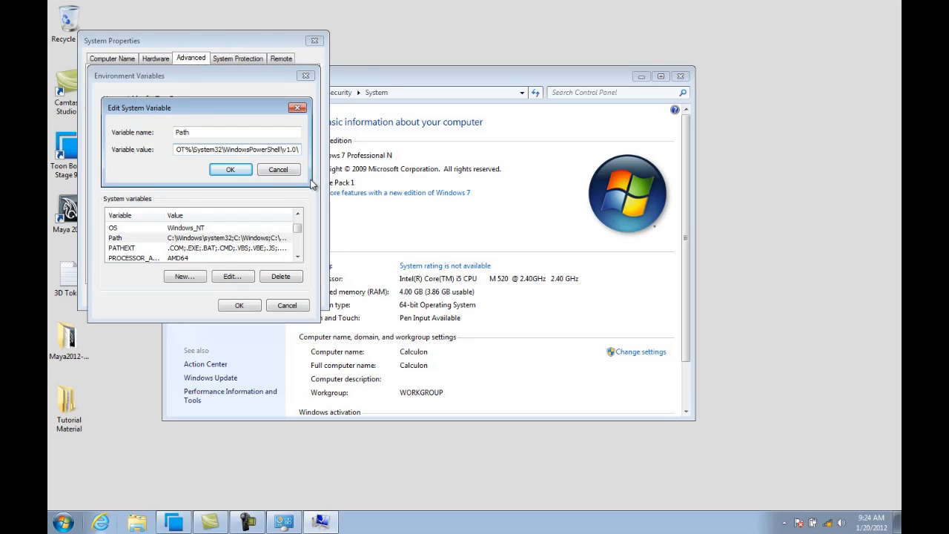
type(";")
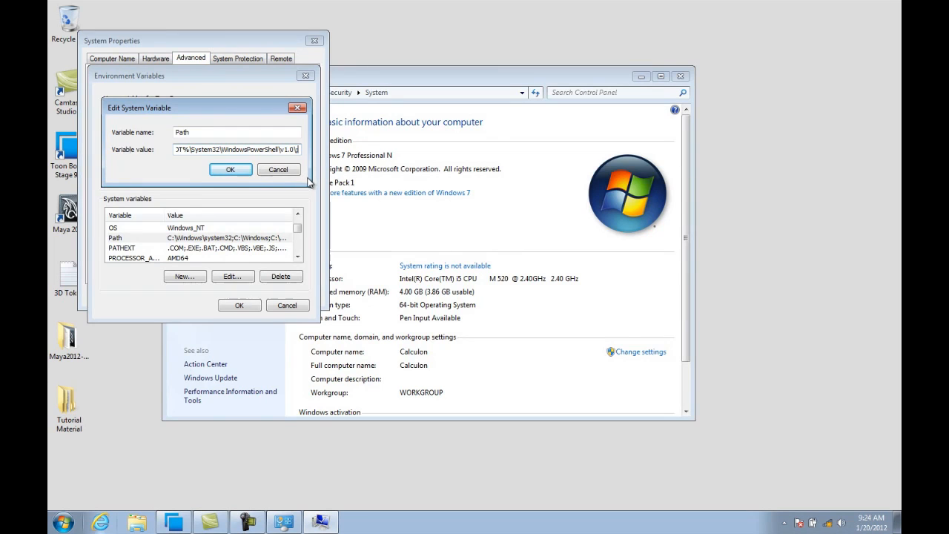
Browse to C:\Program Files (x86)\Autodesk\Maya2012\bin and copy its folder path.
left_click(63, 523)
left_click(229, 367)
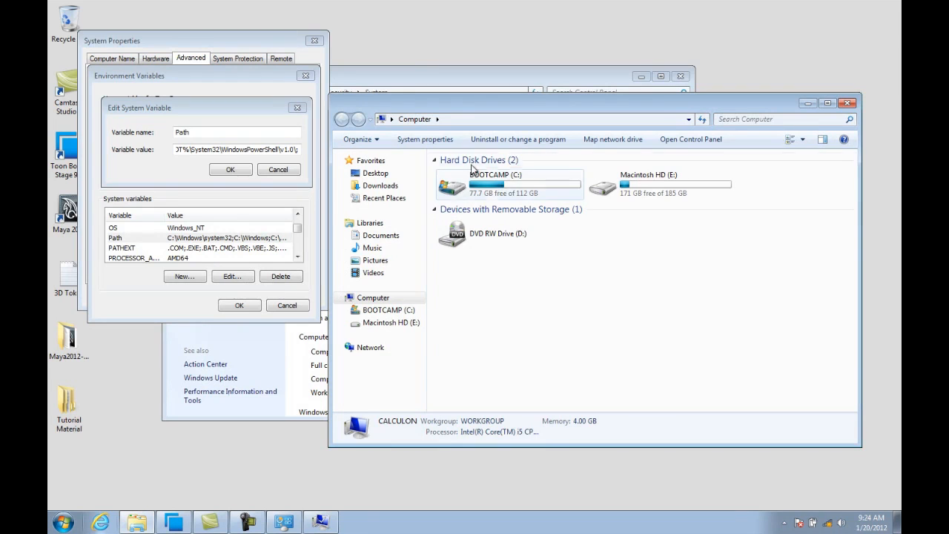
double_click(488, 186)
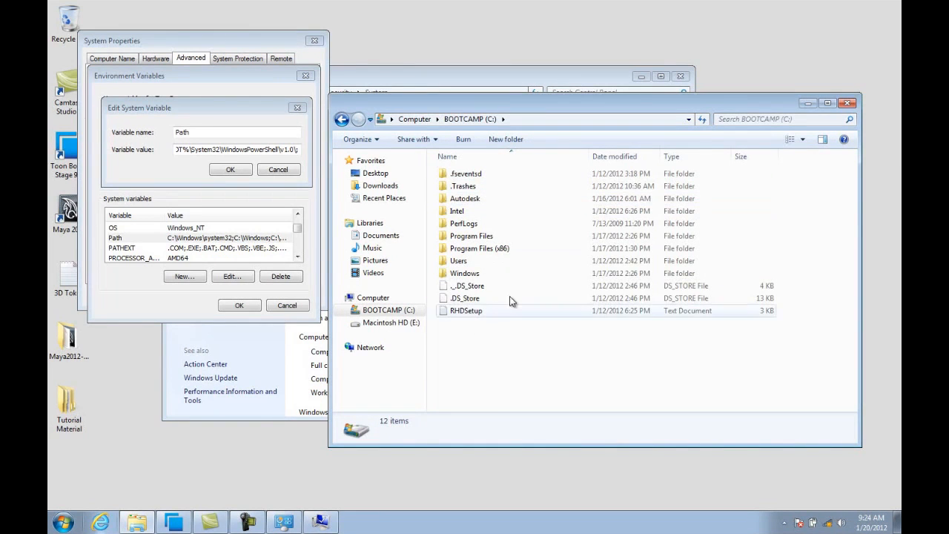
left_click(484, 249)
double_click(485, 250)
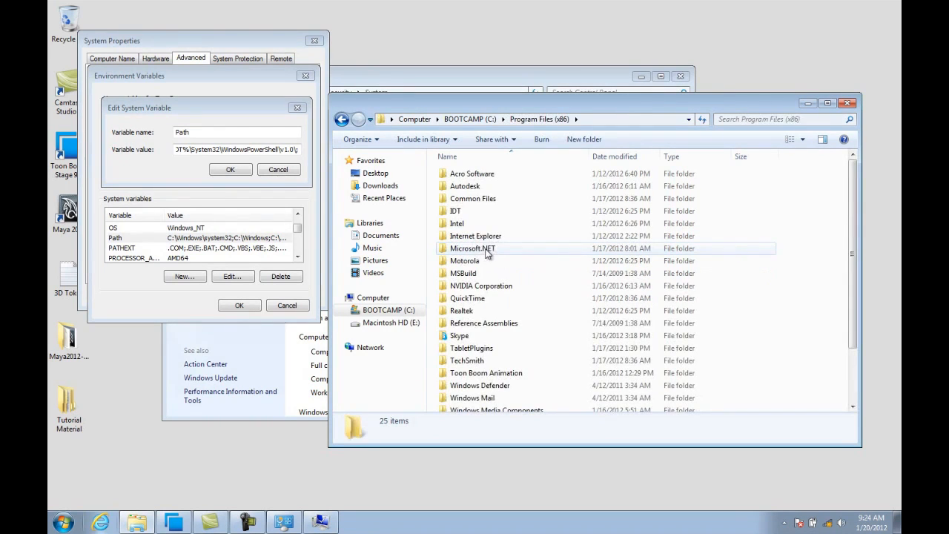
double_click(453, 187)
double_click(453, 211)
double_click(455, 199)
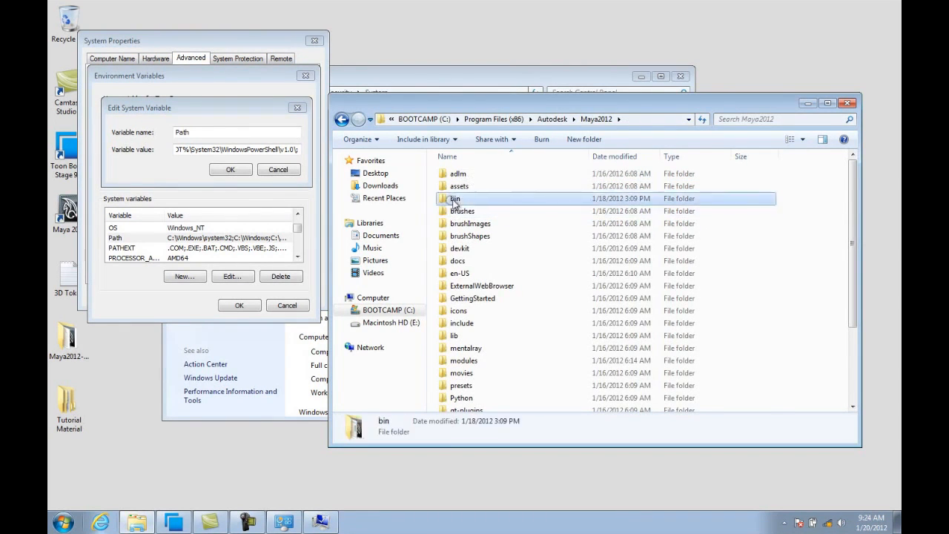
left_click(657, 119)
key("ctrl+c")
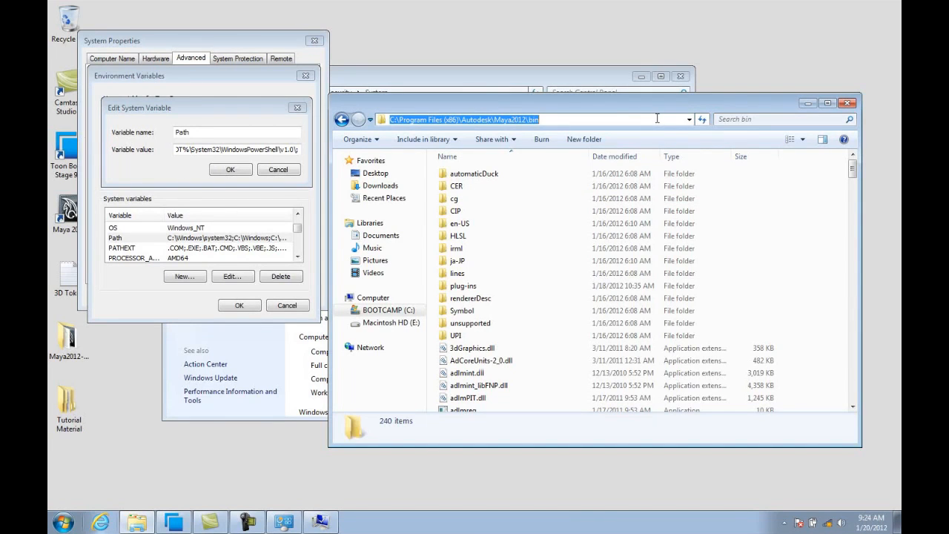
Paste the Maya2012 bin path at the end of the Path value and confirm the edit.
left_click(298, 149)
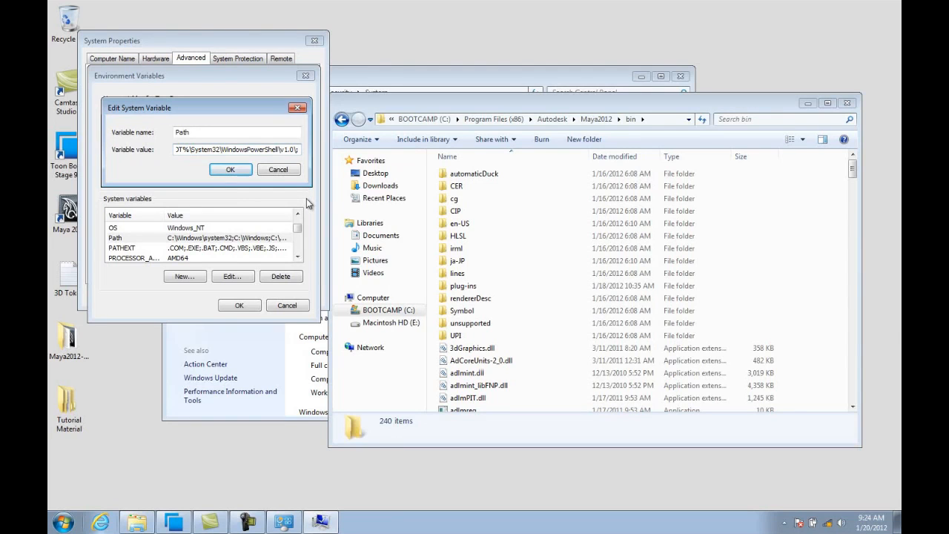
key("ctrl+v")
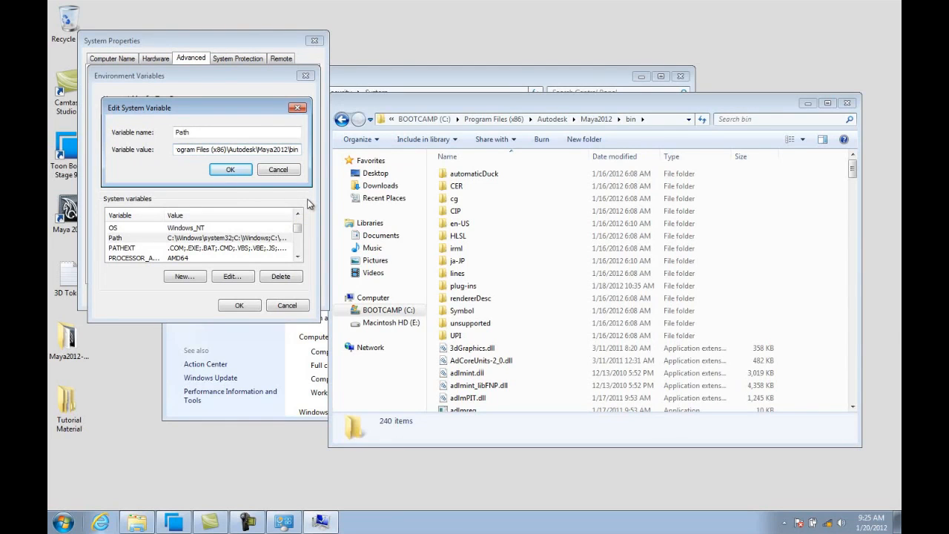
left_click(229, 171)
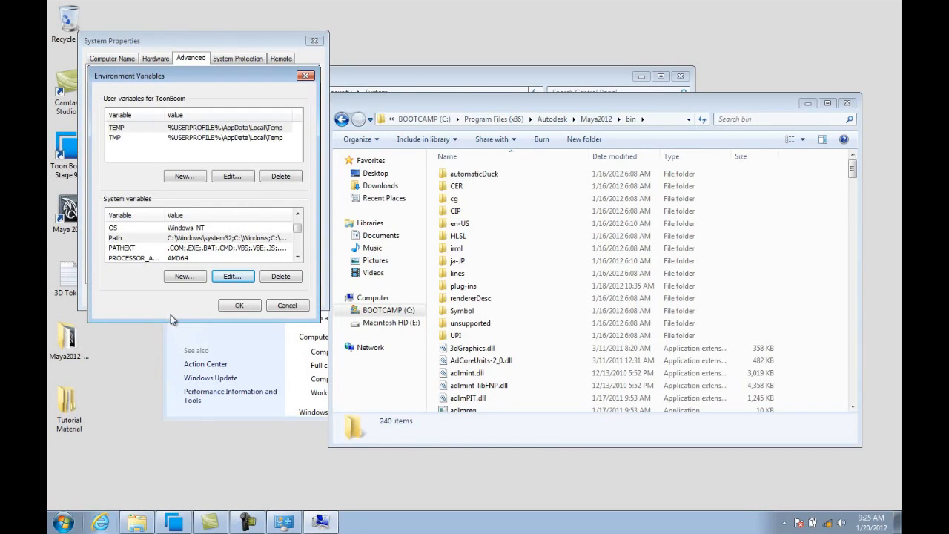
Create a new system variable named TOONBOOM_MAILBOX with the value 7778.
left_click(185, 277)
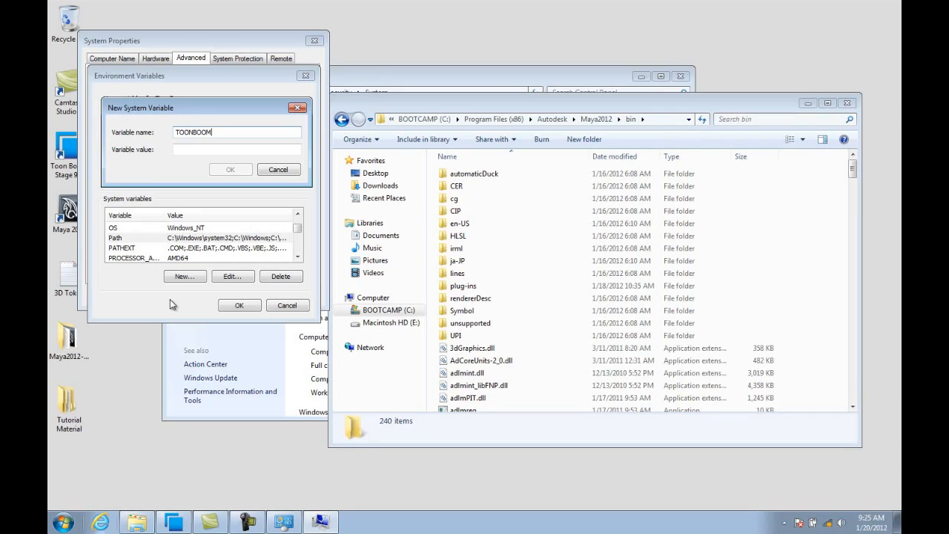
type("_MAILBOX")
left_click(189, 149)
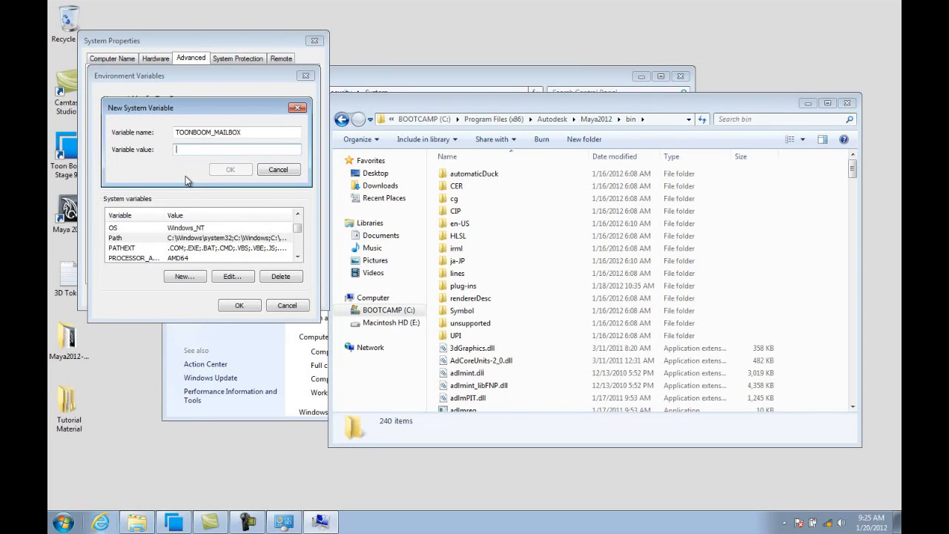
type("7778")
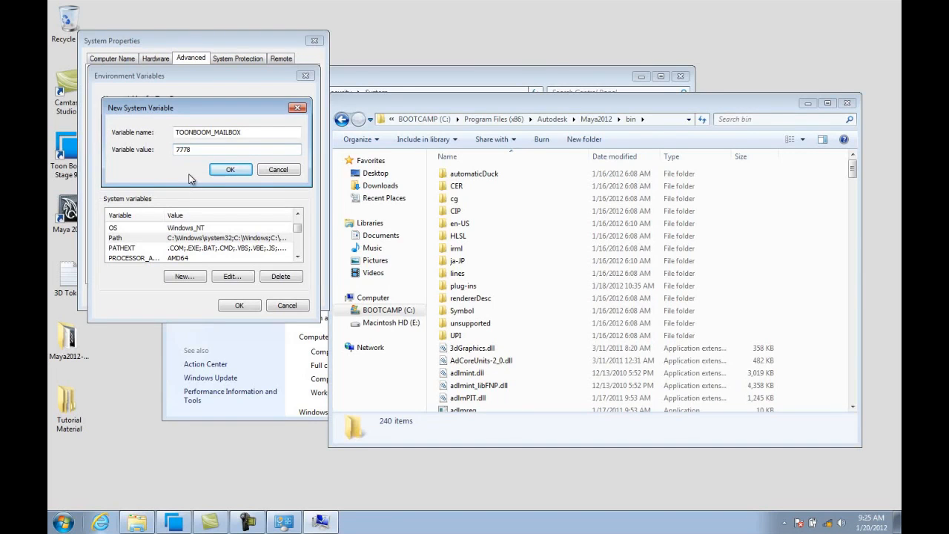
left_click(225, 171)
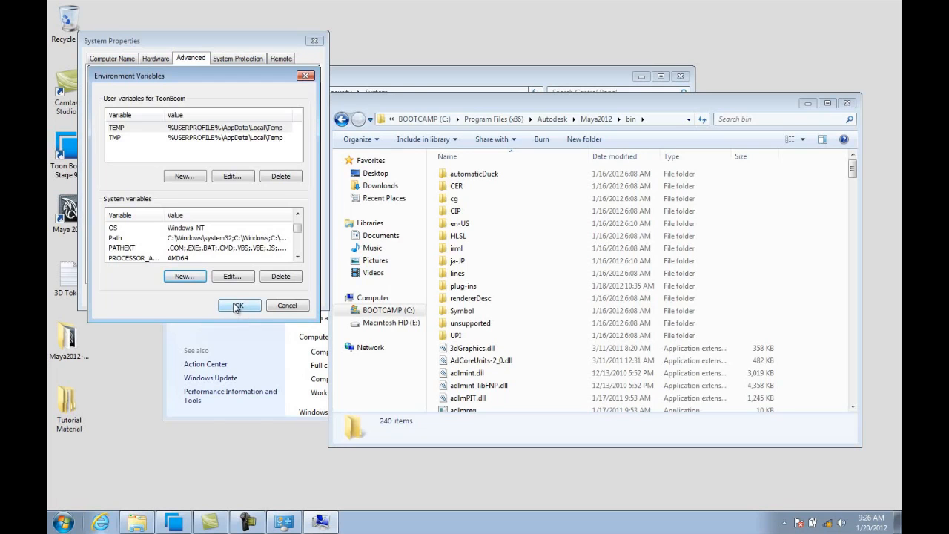
Confirm the environment variable and system property dialogs, and close the Explorer and Control Panel windows.
left_click(237, 307)
left_click(205, 295)
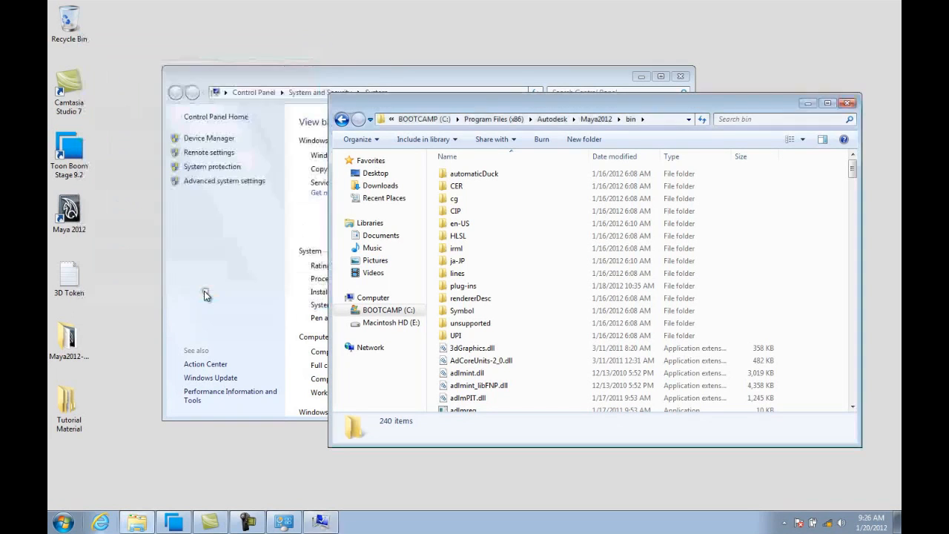
left_click(848, 103)
left_click(681, 77)
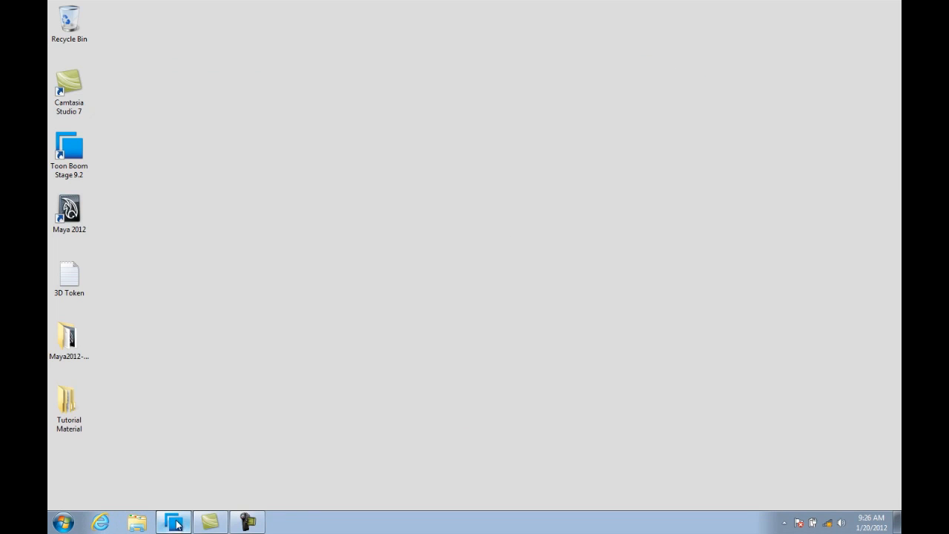
Switch back to Harmony and insert a RenderMayaBatch node from the 3D modules between PirateShip13 and Composite.
left_click(174, 519)
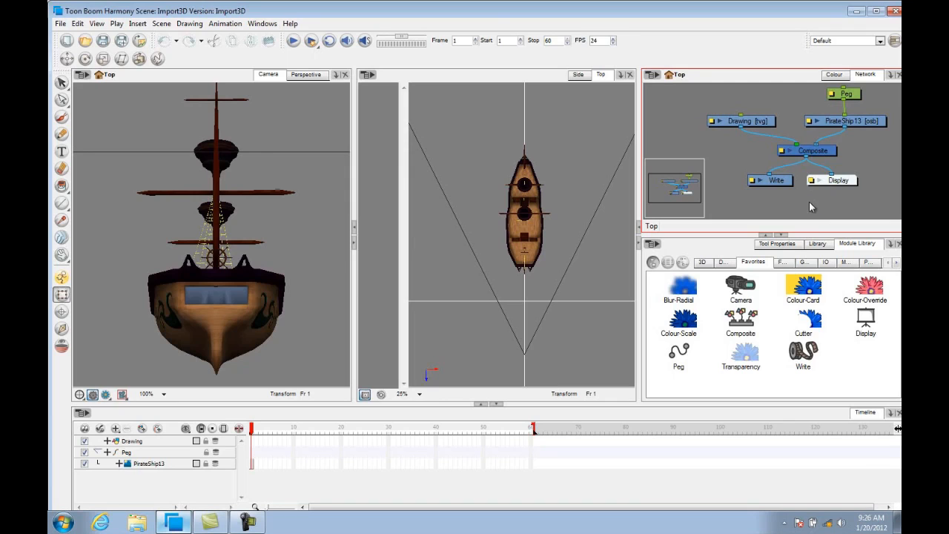
left_click(703, 264)
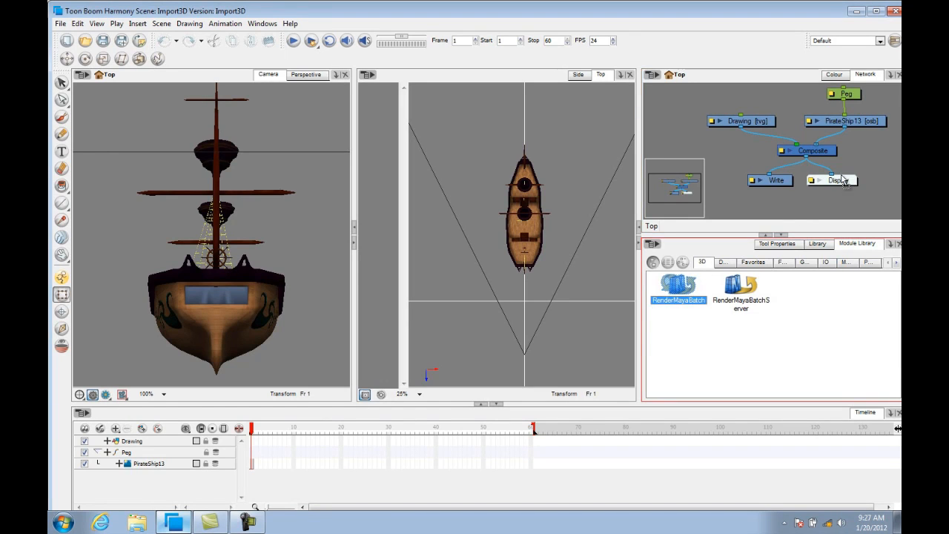
left_click_drag(864, 162, 827, 194)
left_click_drag(887, 165, 812, 146)
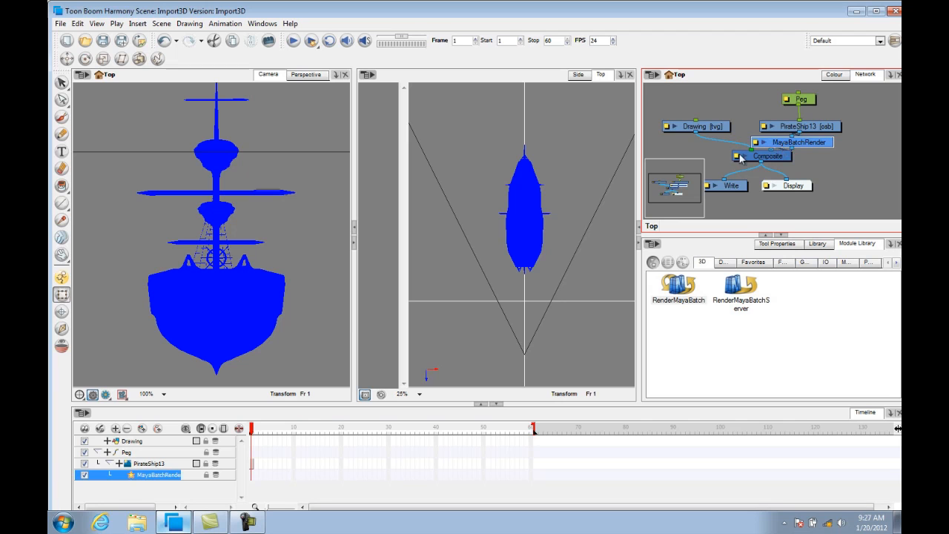
Rearrange the nodes and their connections in the network view so the tree is tidy.
left_click_drag(784, 159, 772, 167)
left_click_drag(820, 143, 818, 150)
left_click_drag(734, 188, 730, 208)
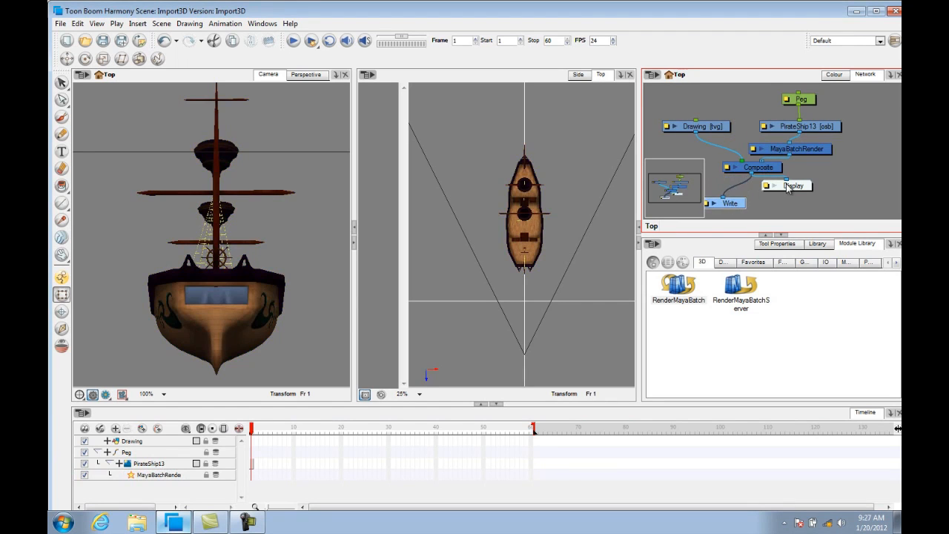
left_click_drag(796, 191, 795, 210)
left_click_drag(777, 169, 774, 178)
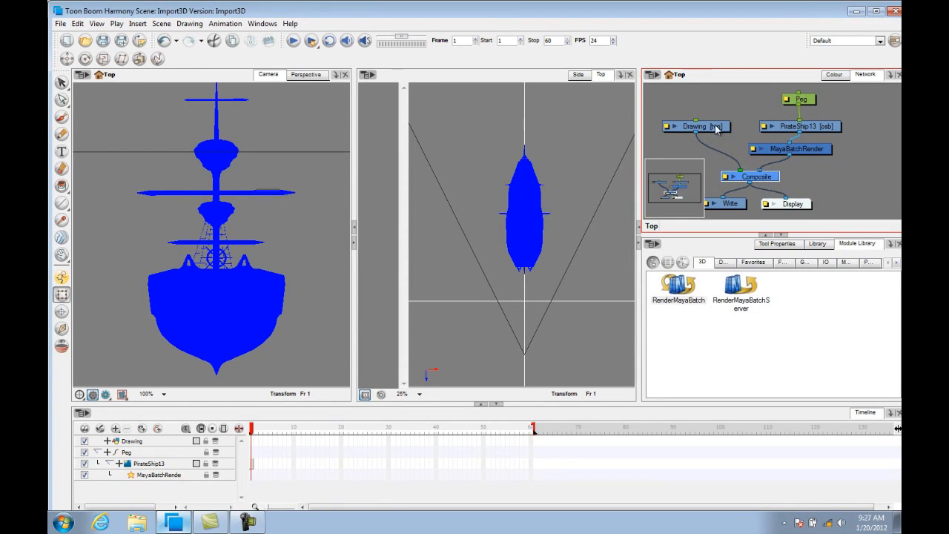
left_click_drag(716, 127, 714, 138)
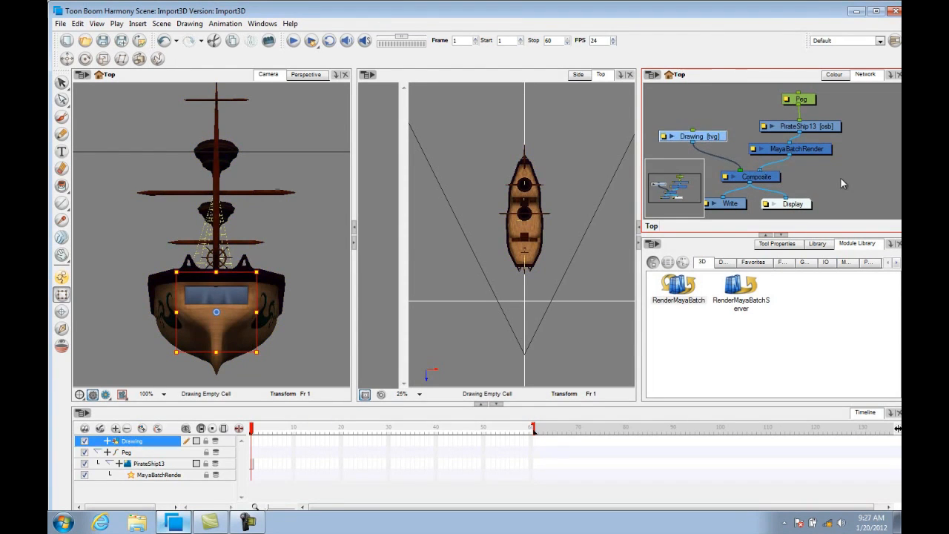
left_click_drag(835, 177, 858, 176)
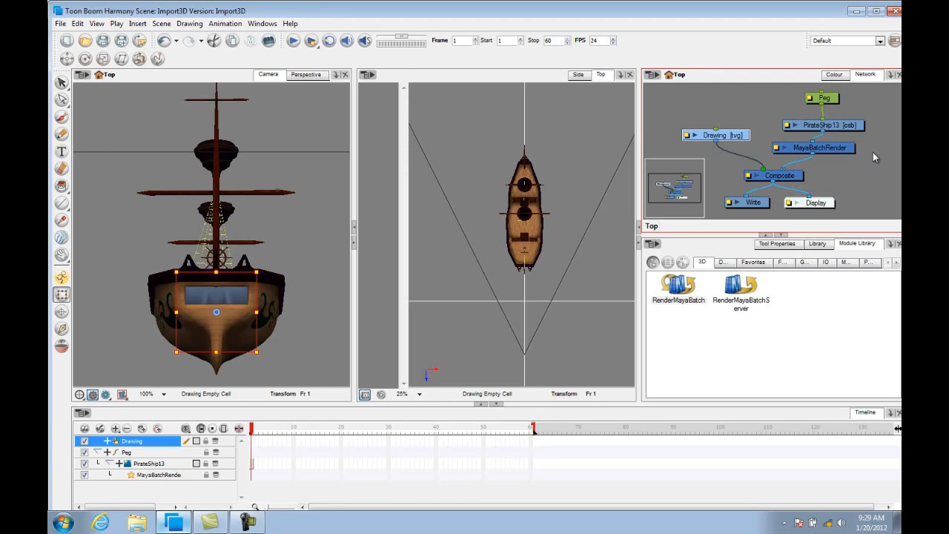
Toggle the camera view between Render View and the normal OpenGL view to check the ship.
left_click(106, 396)
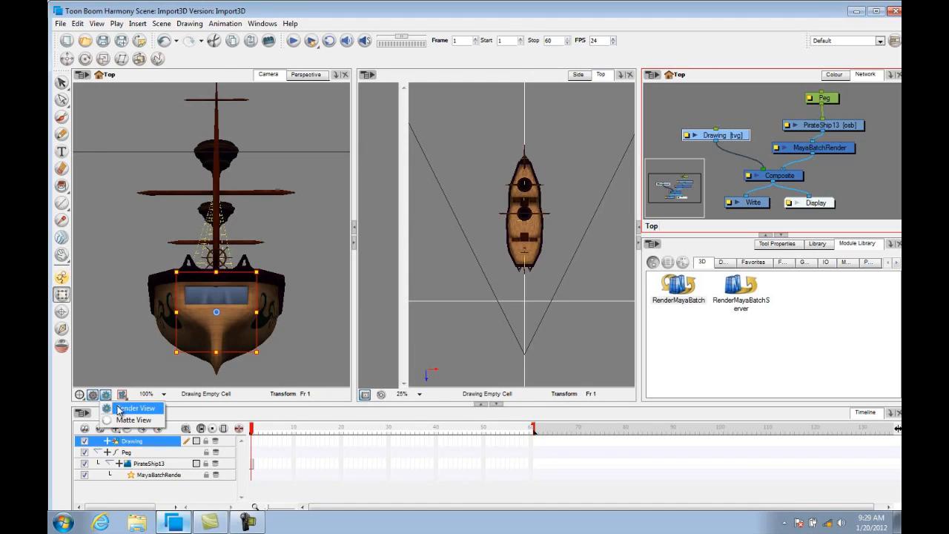
left_click(119, 407)
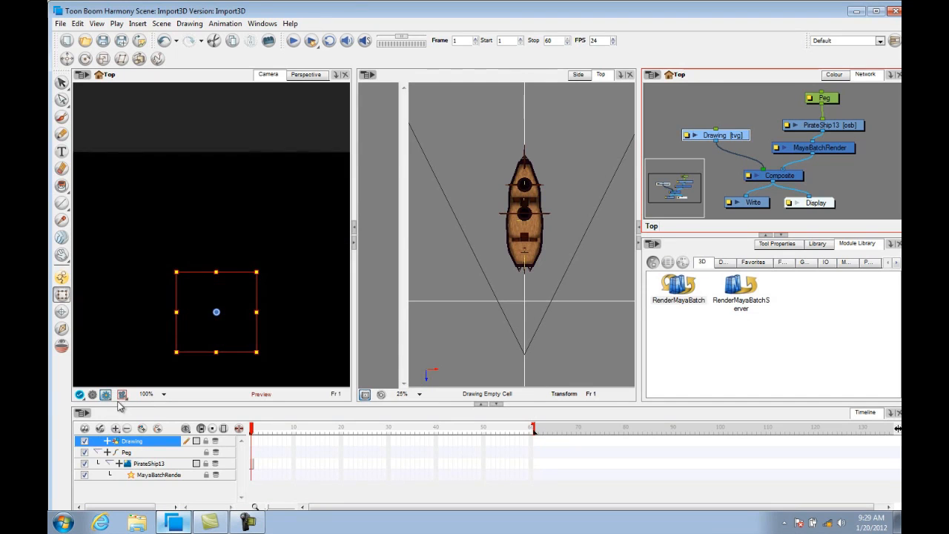
left_click(93, 395)
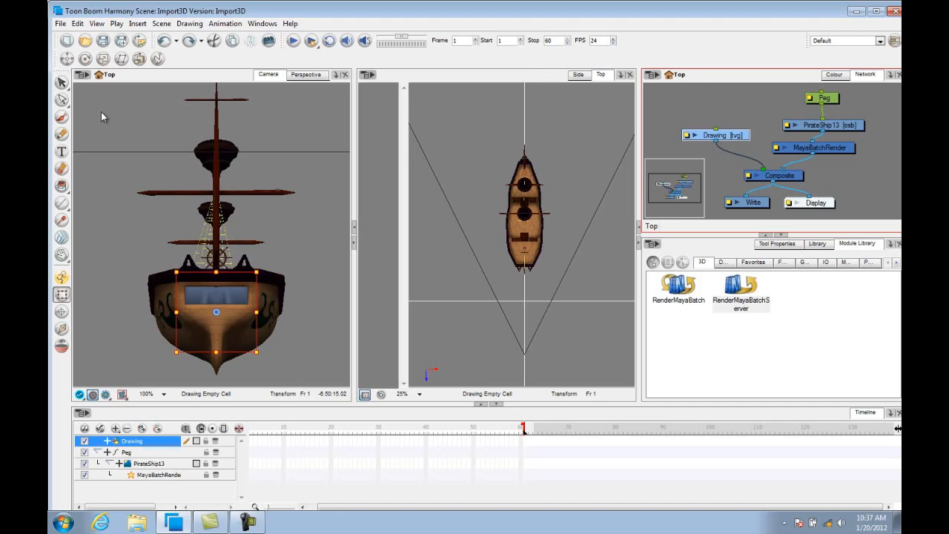
left_click(105, 395)
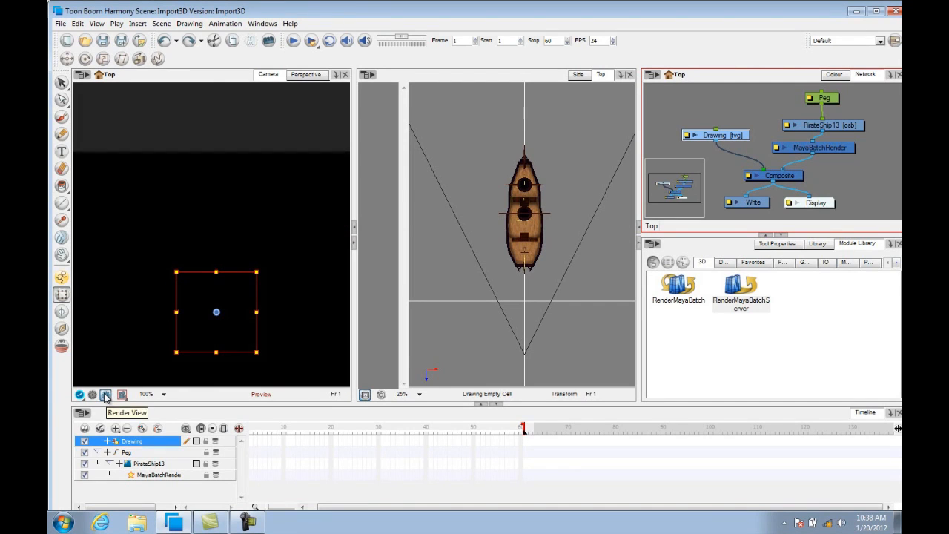
left_click(93, 394)
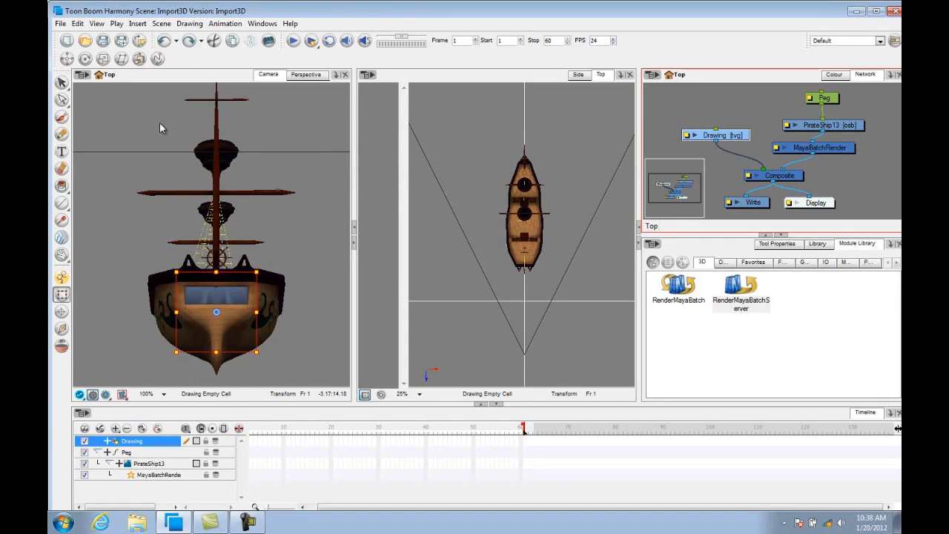
Close Harmony, relaunch Toon Boom Stage working offline, and reopen the Import3D recent scene.
left_click(894, 12)
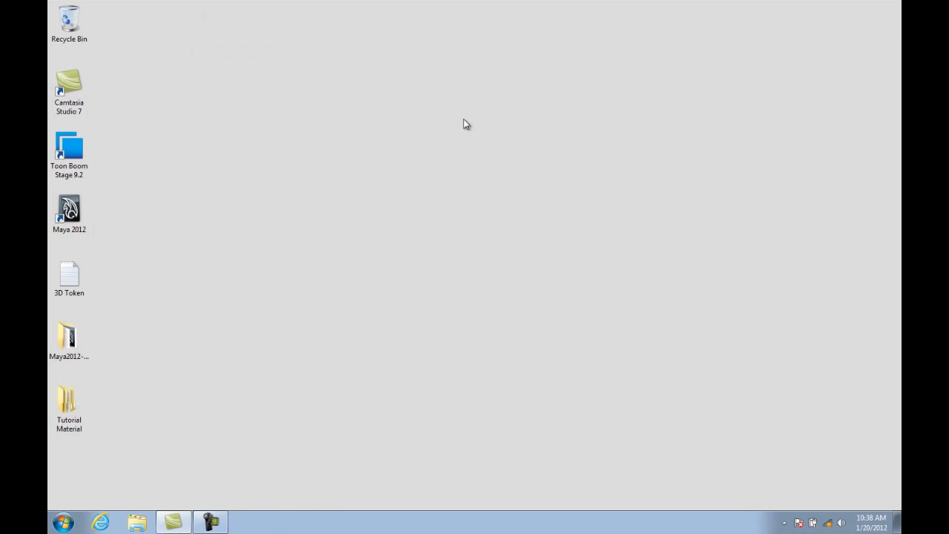
left_click(78, 158)
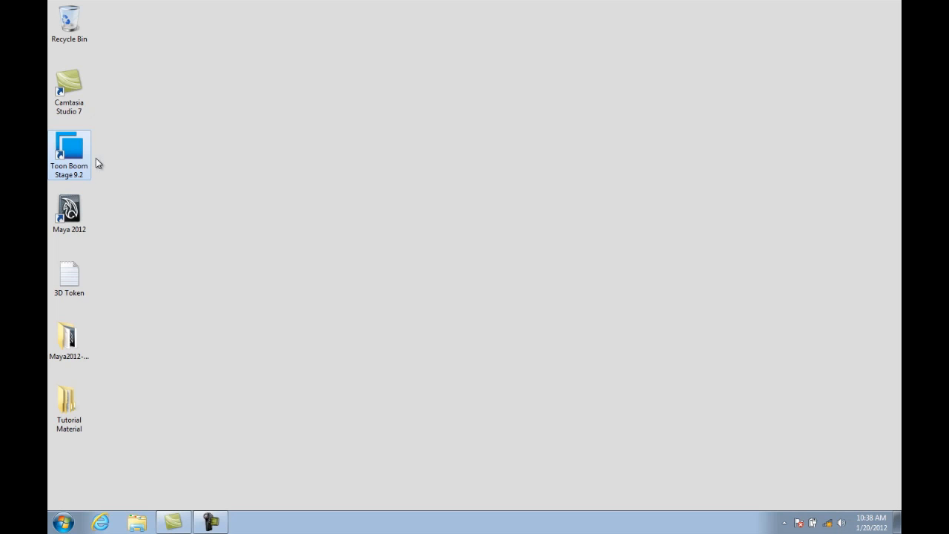
double_click(75, 153)
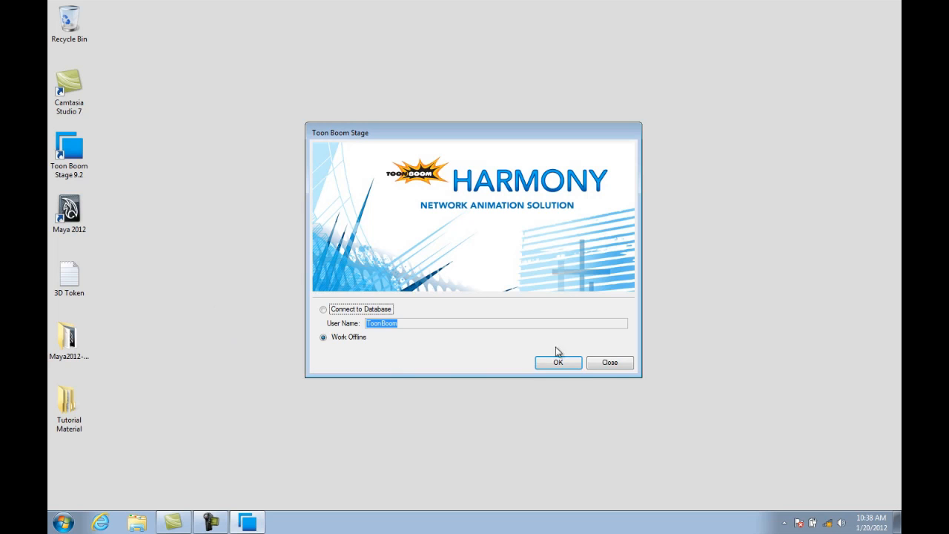
left_click(558, 361)
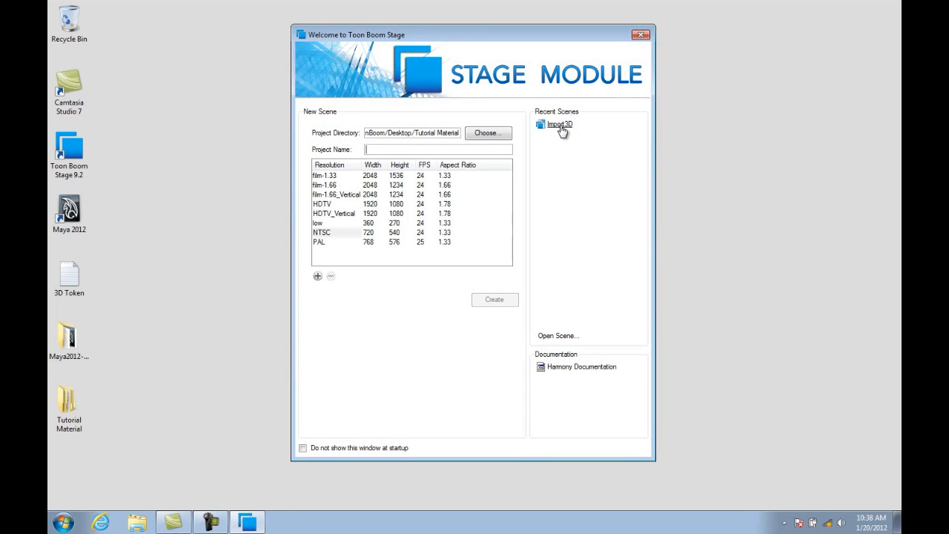
left_click(562, 127)
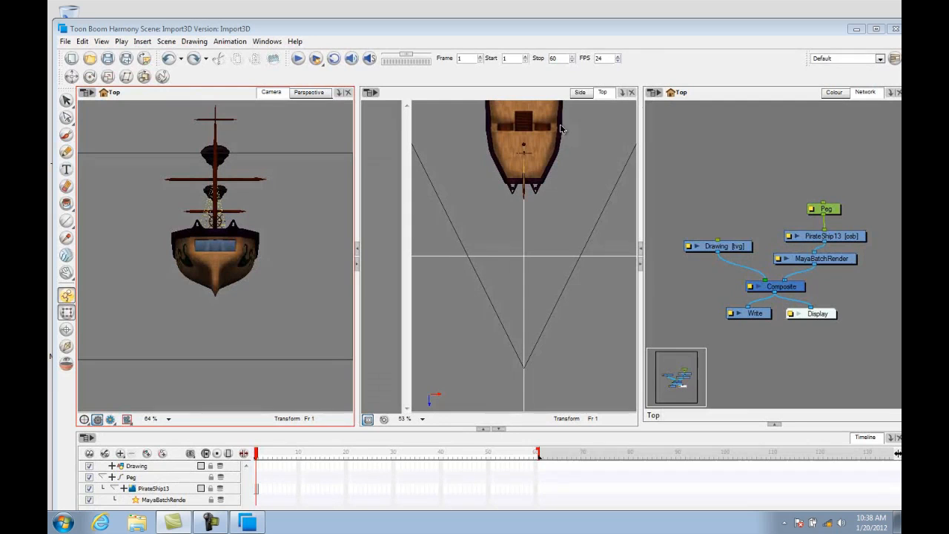
Enable the Render View preview in the camera view and add a Colour-Card layer to the scene.
left_click(878, 30)
left_click(101, 397)
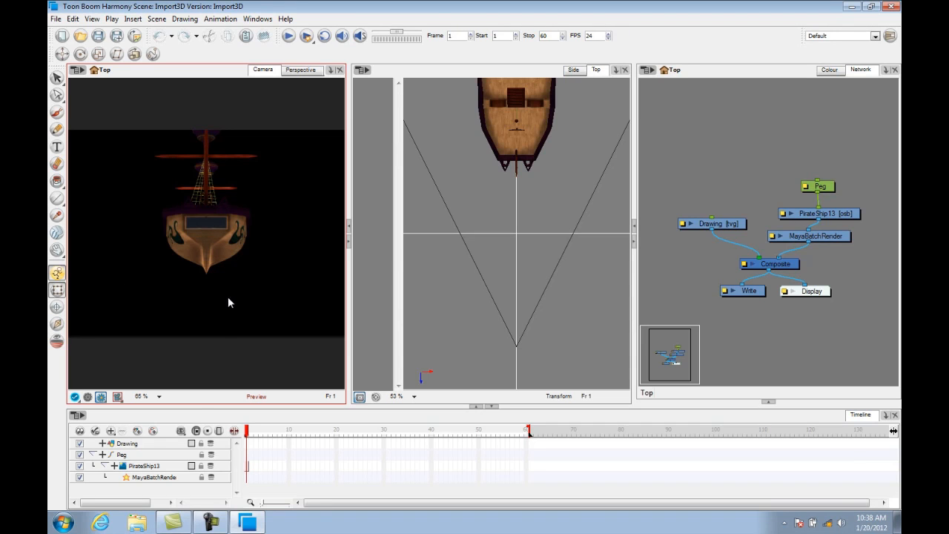
left_click(111, 431)
left_click(142, 453)
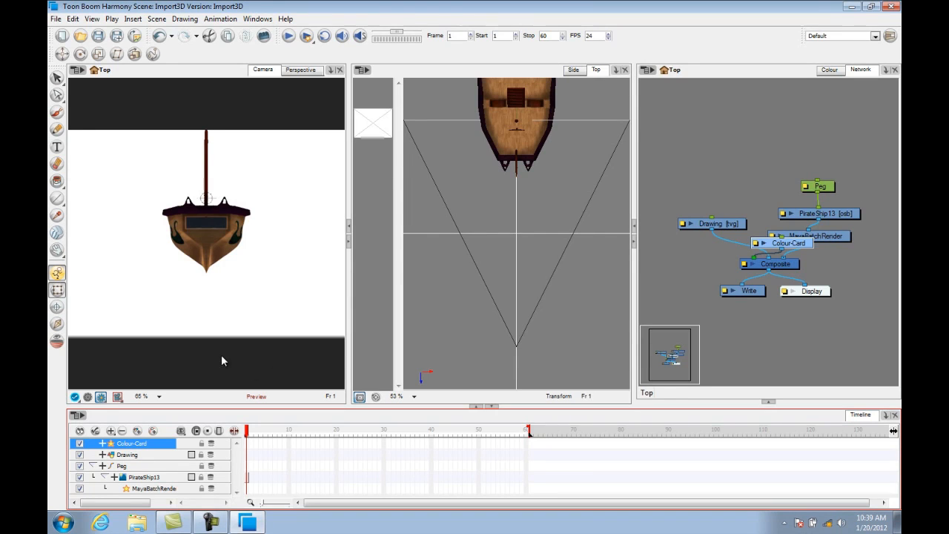
Rotate the pirate ship diagonally in the Top view.
left_click(512, 147)
left_click_drag(540, 195, 563, 285)
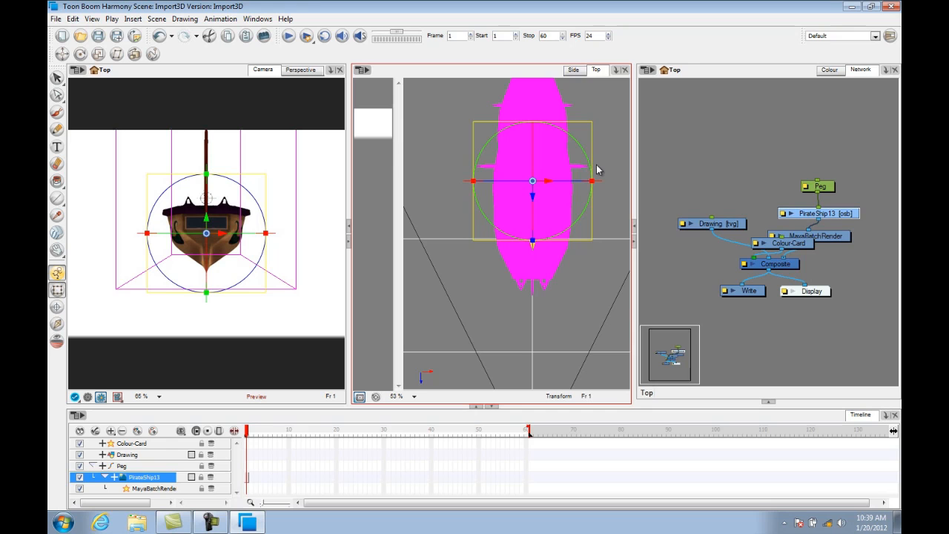
left_click_drag(588, 153, 557, 116)
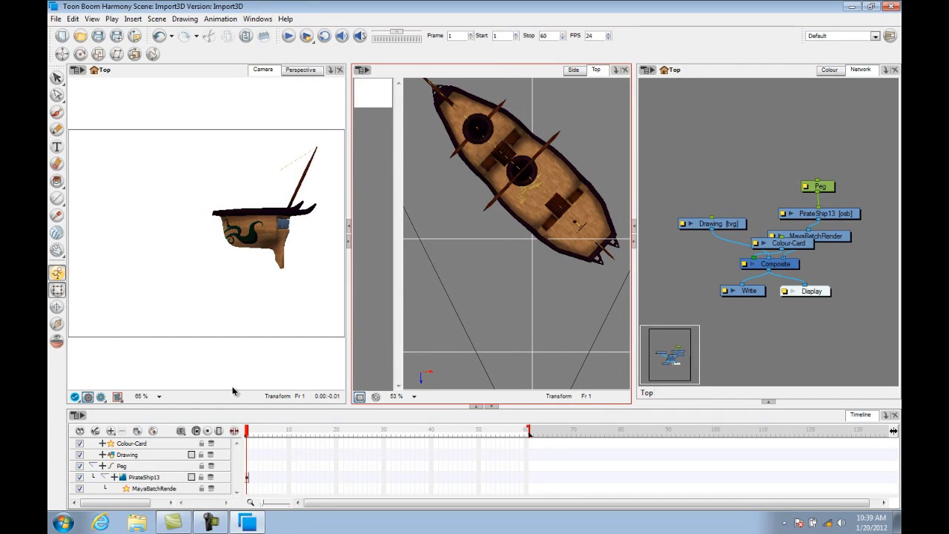
Hide the Colour-Card layer and lower the pirate ship in the Camera view, previewing it in Render View.
left_click(80, 444)
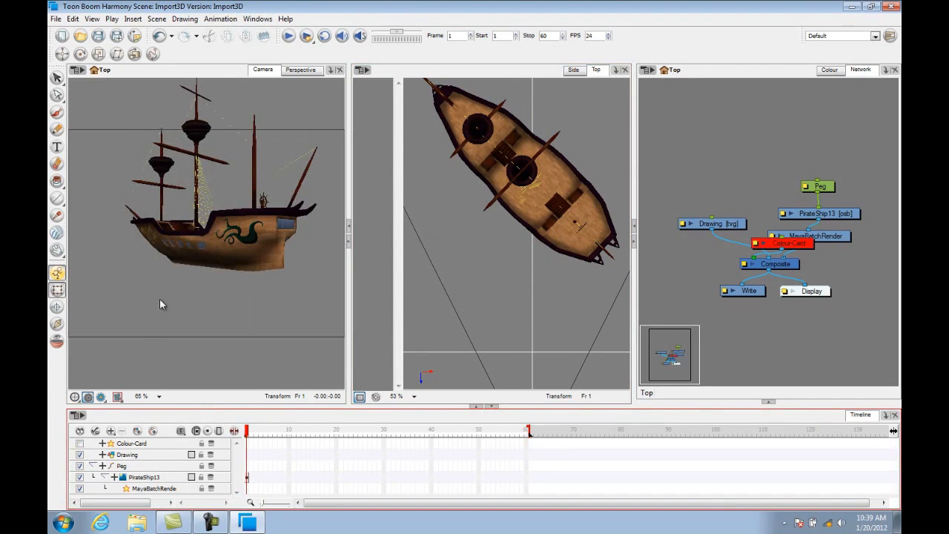
left_click(222, 231)
left_click(222, 229)
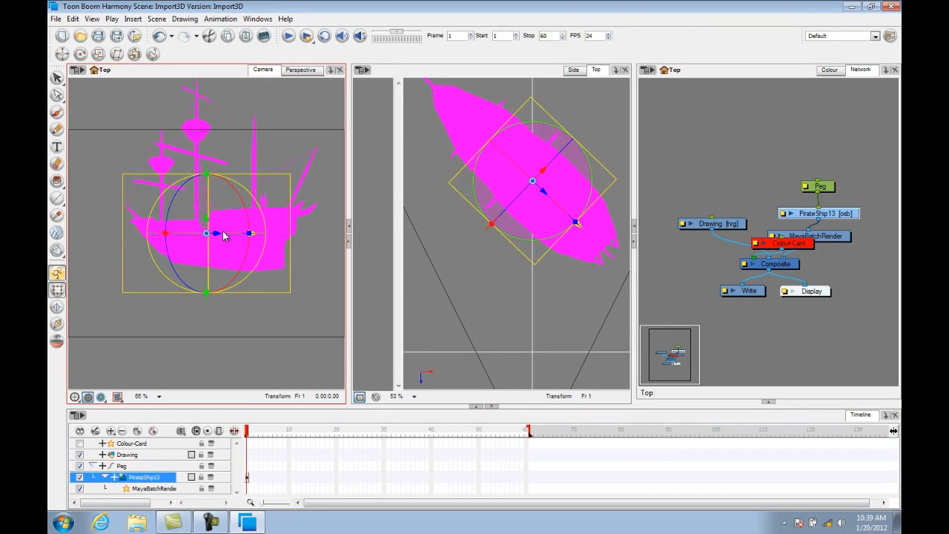
left_click_drag(207, 218, 202, 289)
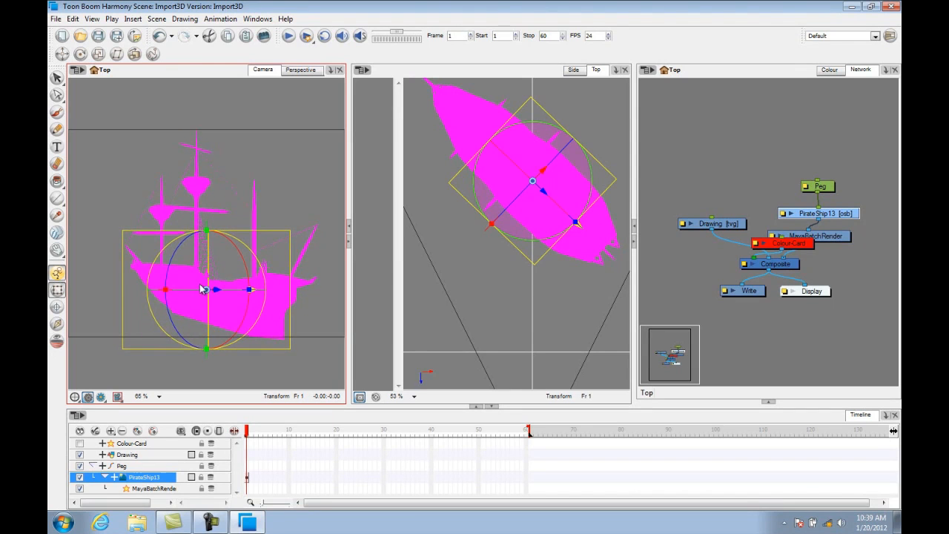
left_click(318, 365)
left_click(101, 398)
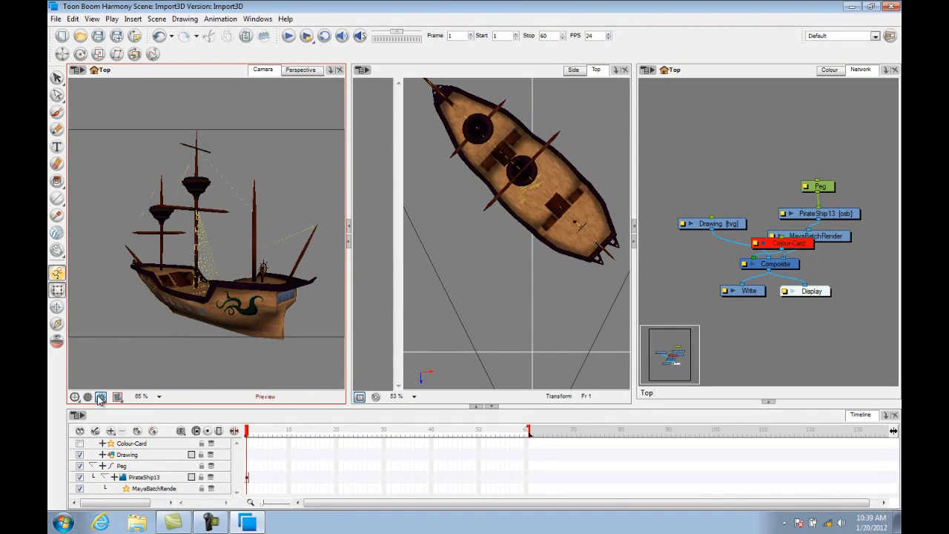